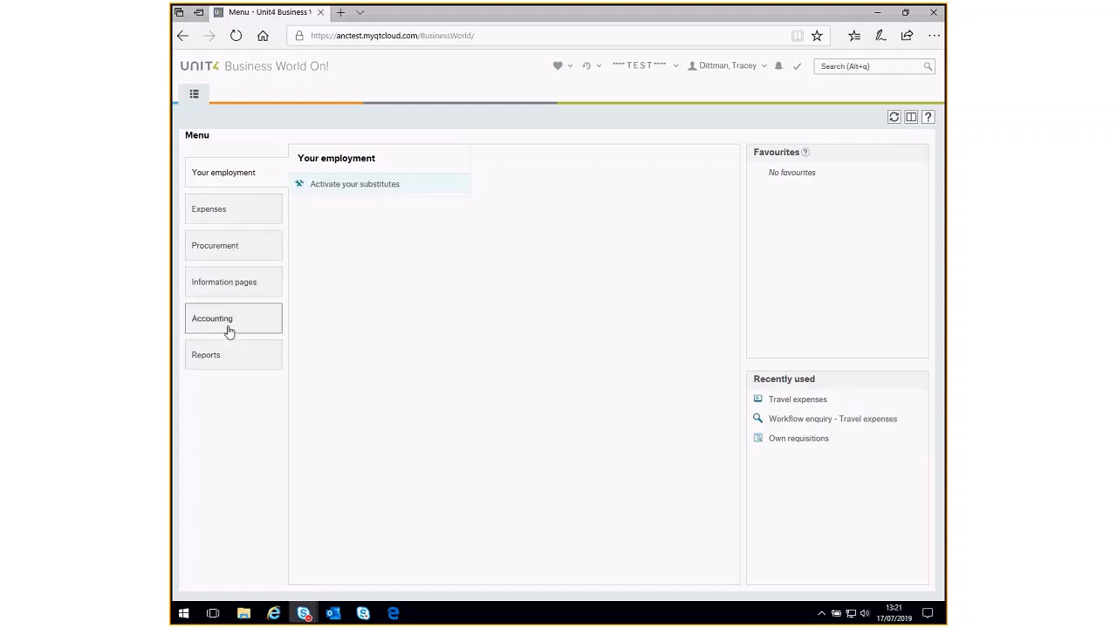
- Open a new travel expenses claim and set its travel type to Expenses (All)
left_click(244, 222)
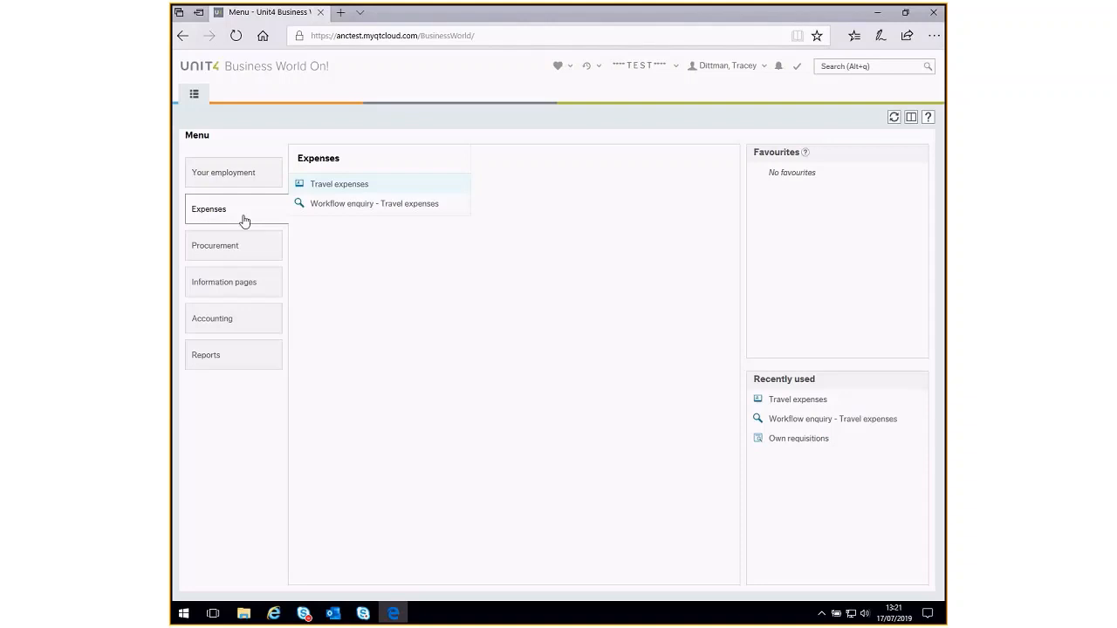
left_click(334, 186)
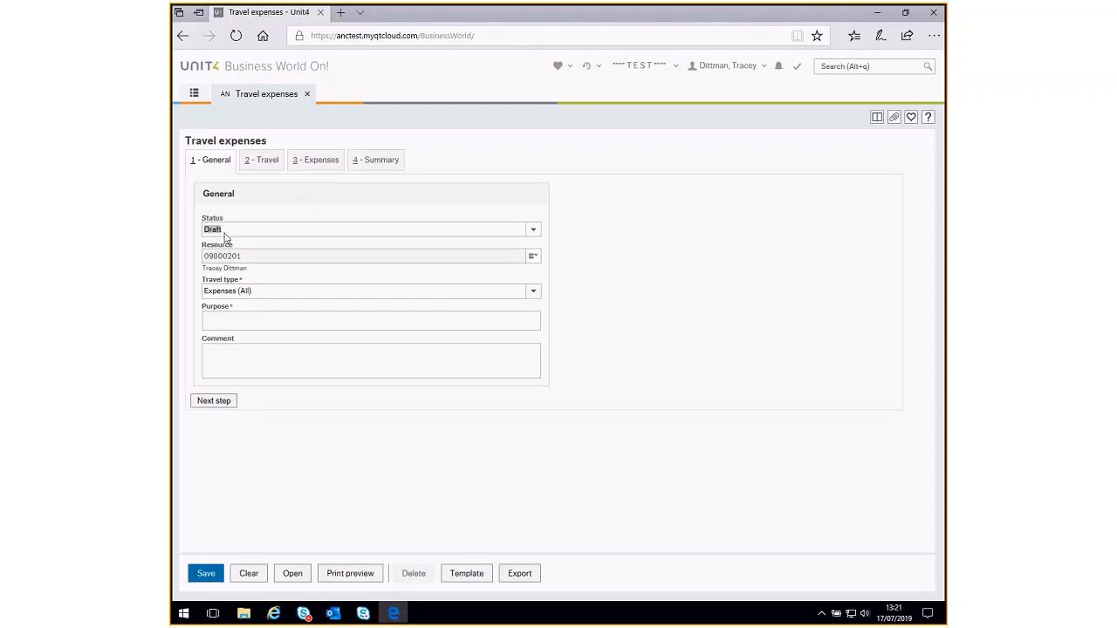
left_click(251, 292)
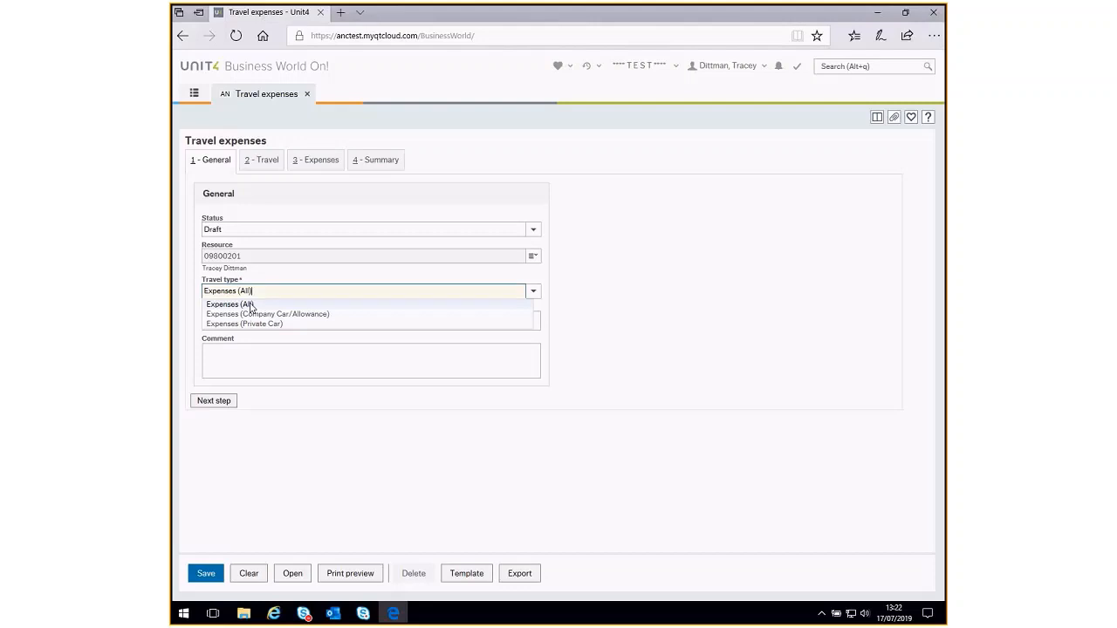
left_click(249, 304)
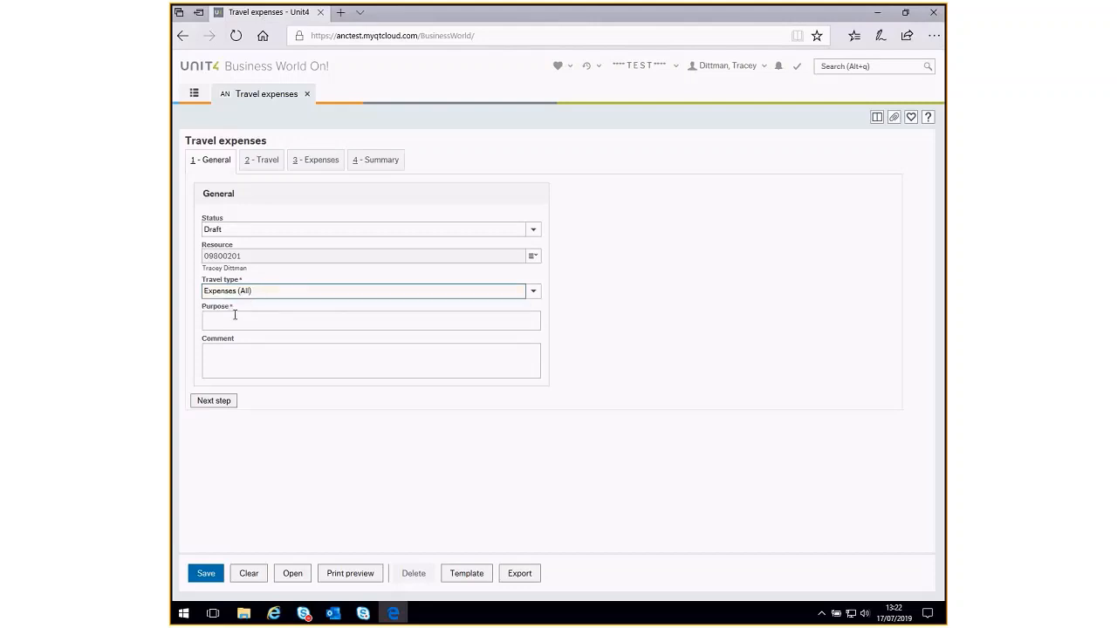
left_click(264, 296)
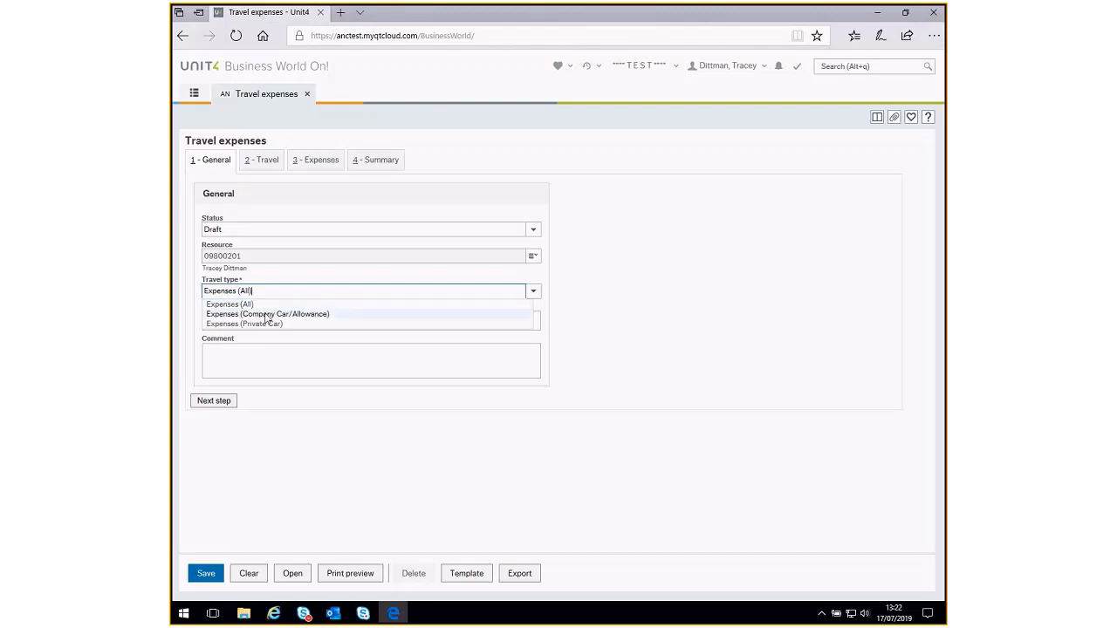
left_click(262, 303)
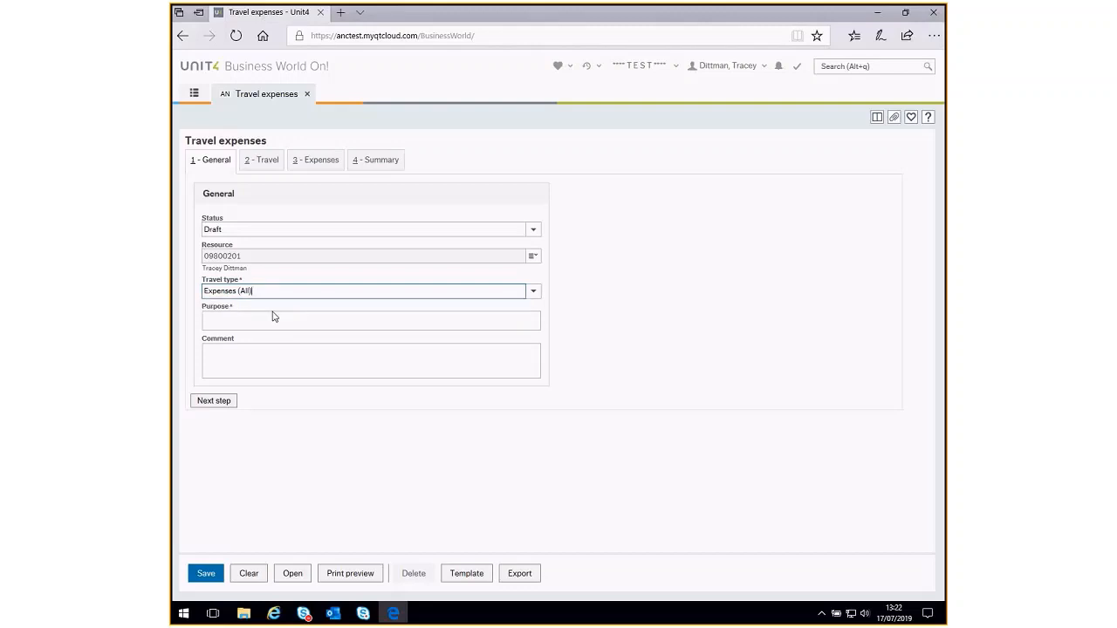
- Enter the purpose "Mileage and Expenses for June 19" and comment "01/06/19 - 30/06/19", and proceed to the expense items
left_click(211, 318)
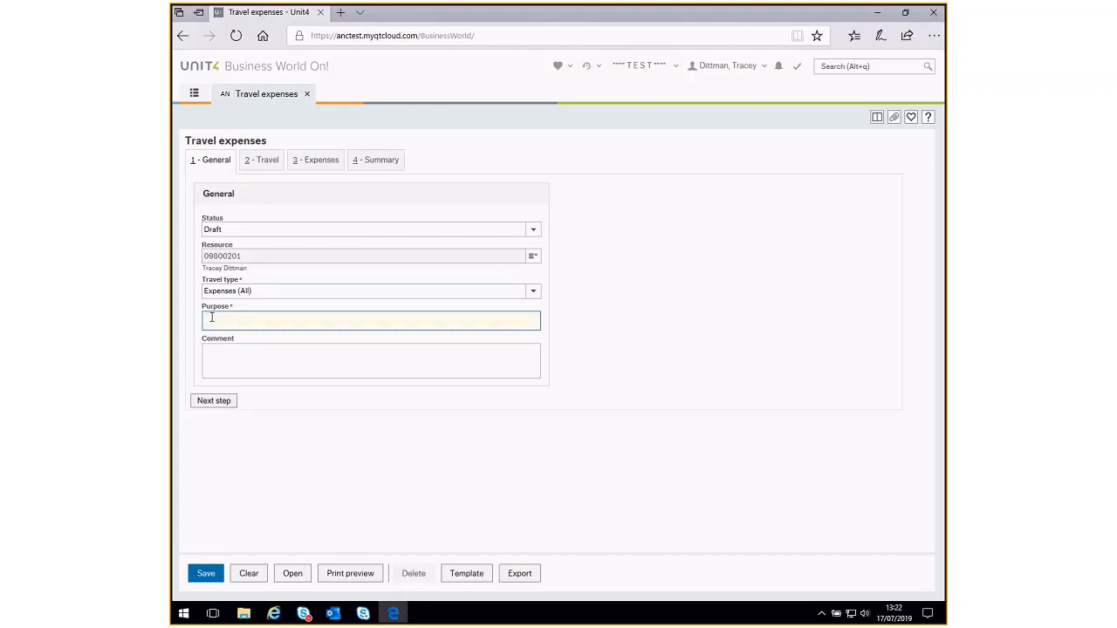
type("Mileage and Expenses for June 19")
left_click(212, 352)
type("01/0")
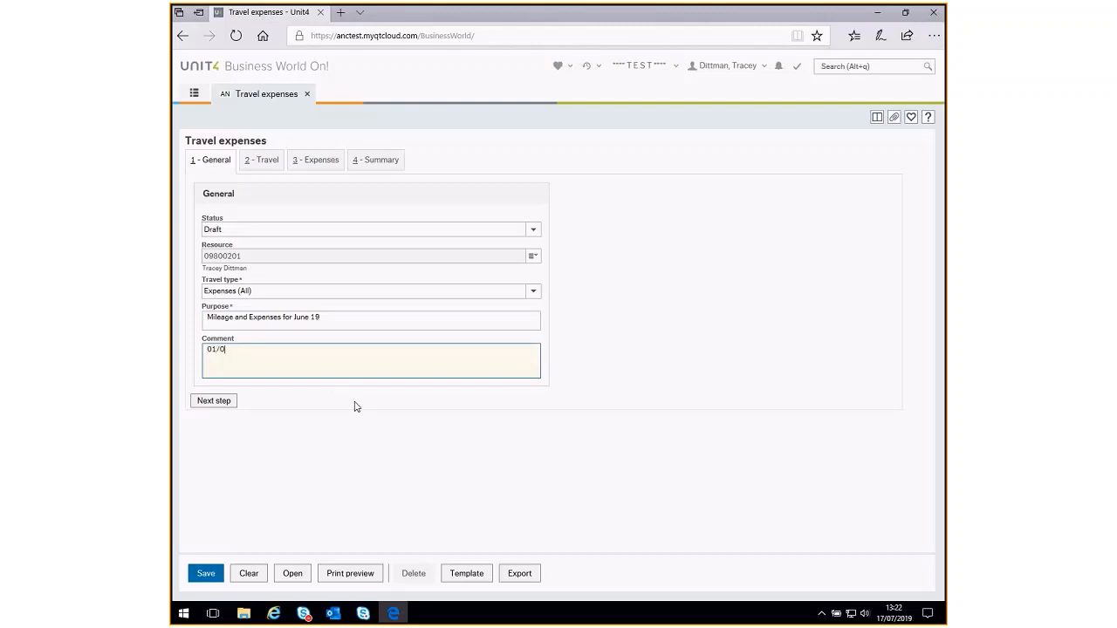
type("6/19 - 30/06/19")
left_click(213, 402)
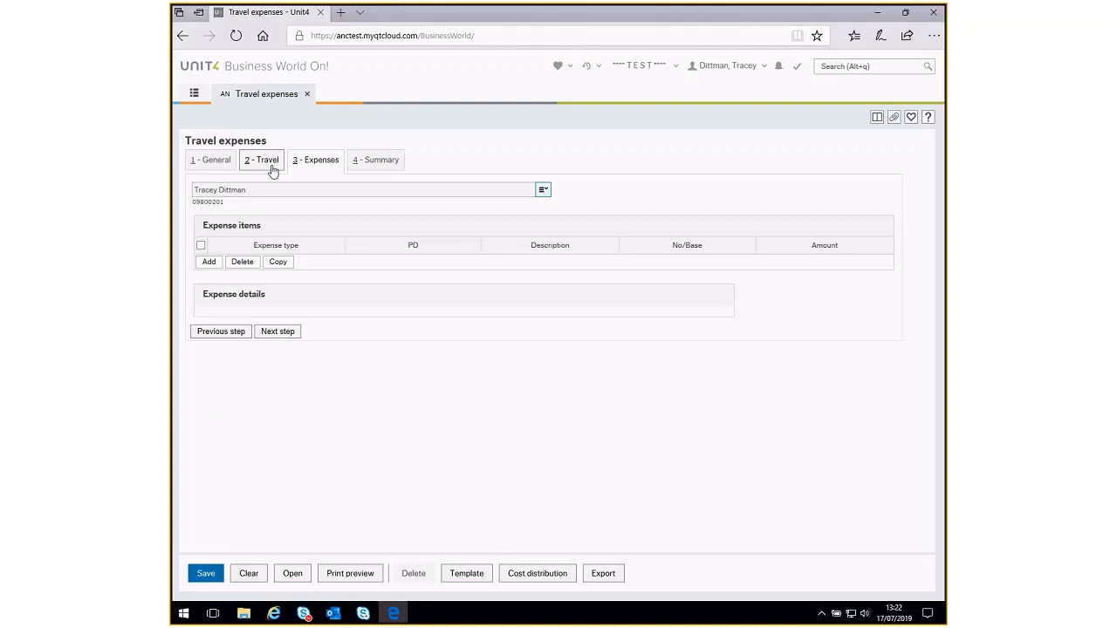
- Add an expense item of type Private Mileage with Car Allowance
left_click(209, 262)
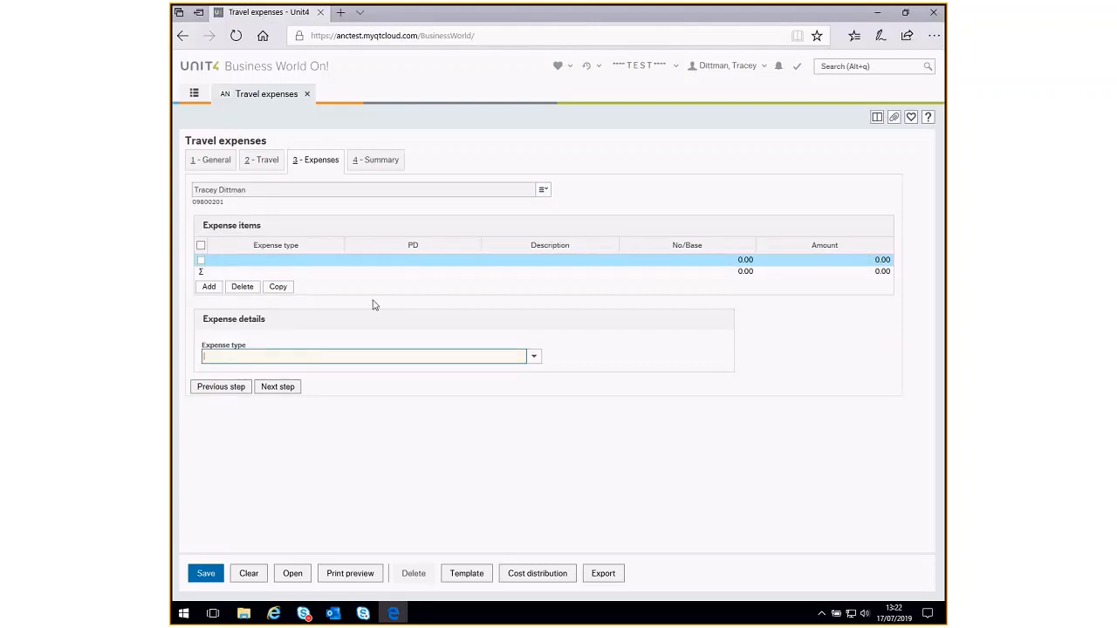
left_click(534, 358)
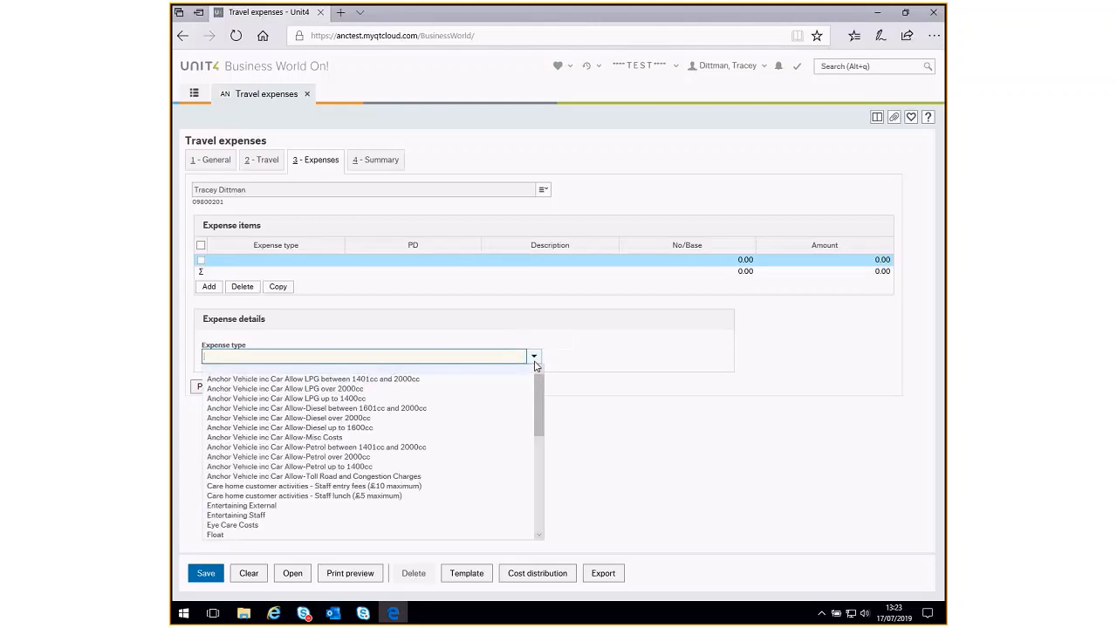
left_click_drag(534, 414, 540, 485)
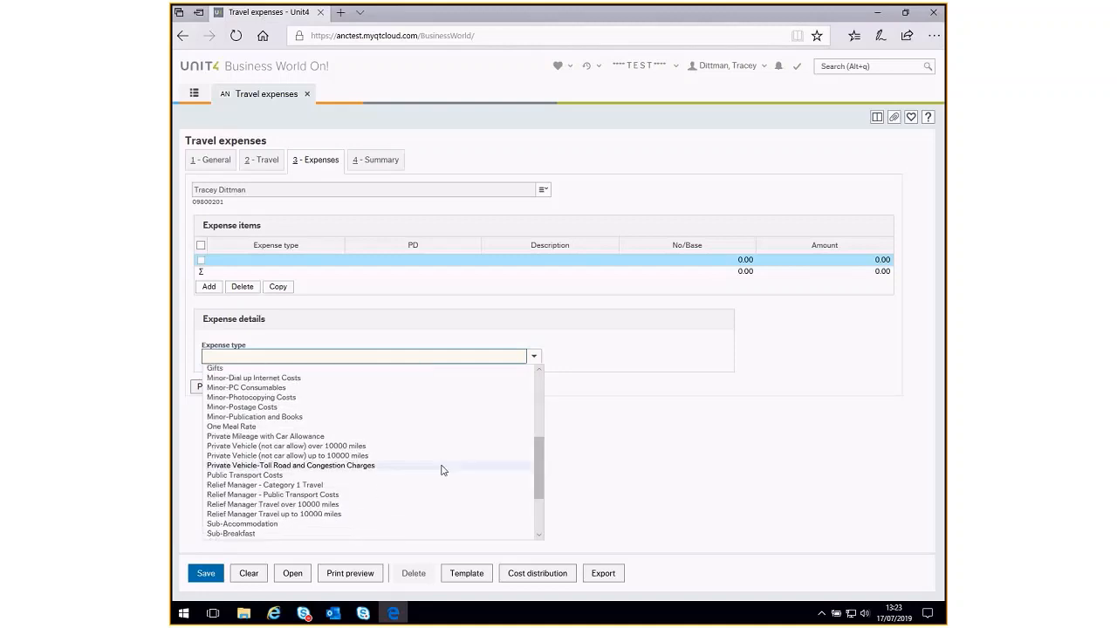
left_click(310, 439)
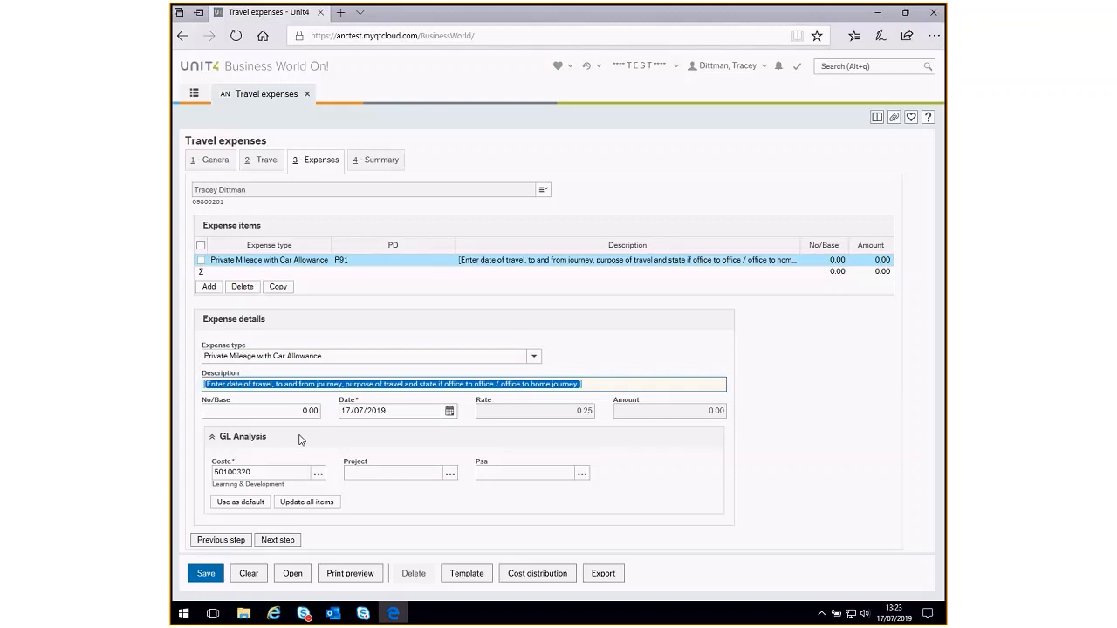
- Describe the mileage item as "03/06/19 - Bristol to Bradford - Team Meeting - Home to Office"
type("03/0")
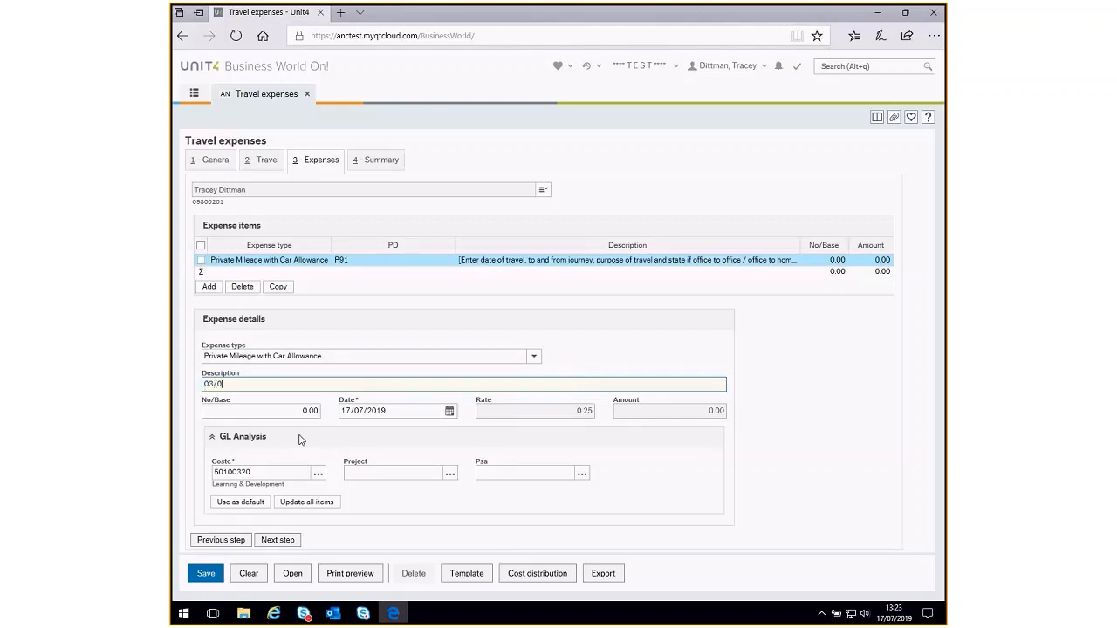
type("6/19 - Bristol to Bradford - Team Meeting - Home ")
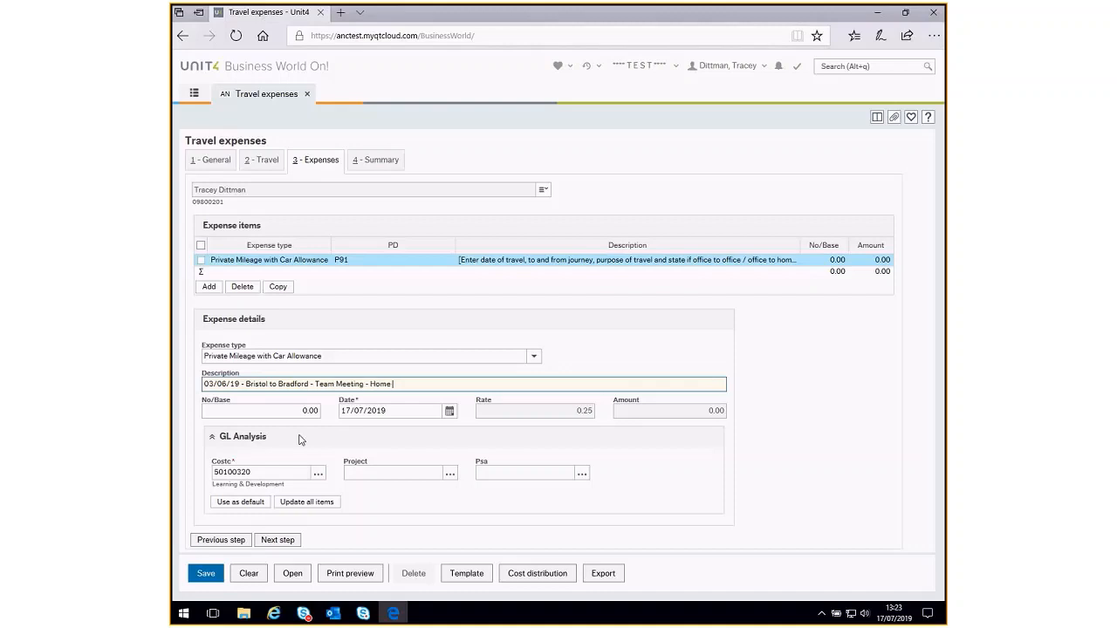
type("to Office")
- Set the mileage item's No/Base to 210 and its date to 03/06/2019
left_click(316, 411)
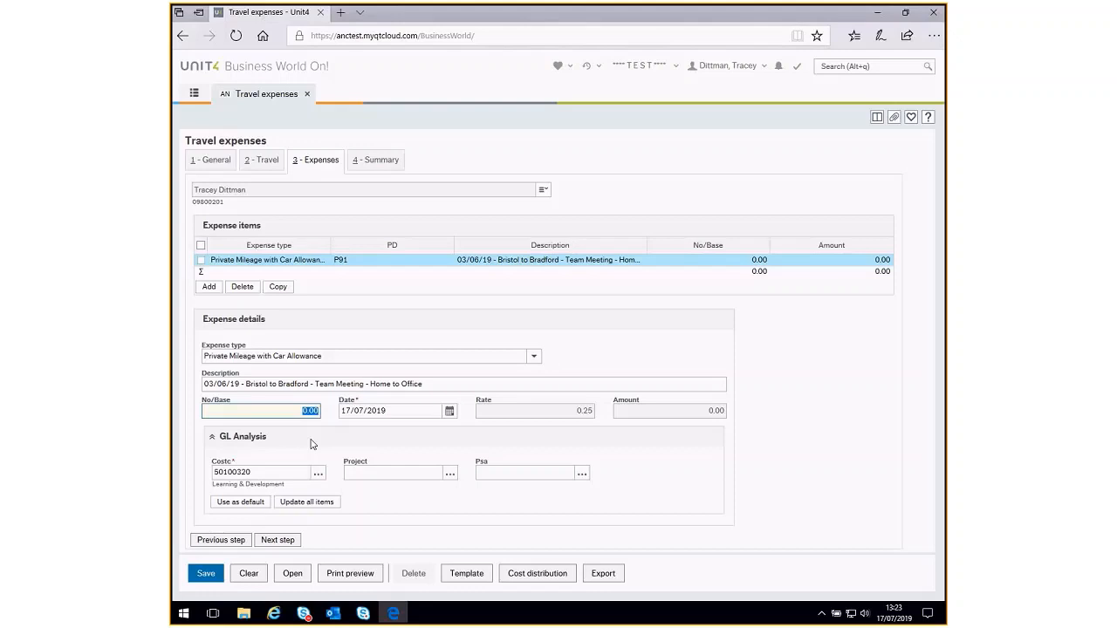
type("210")
key("Tab")
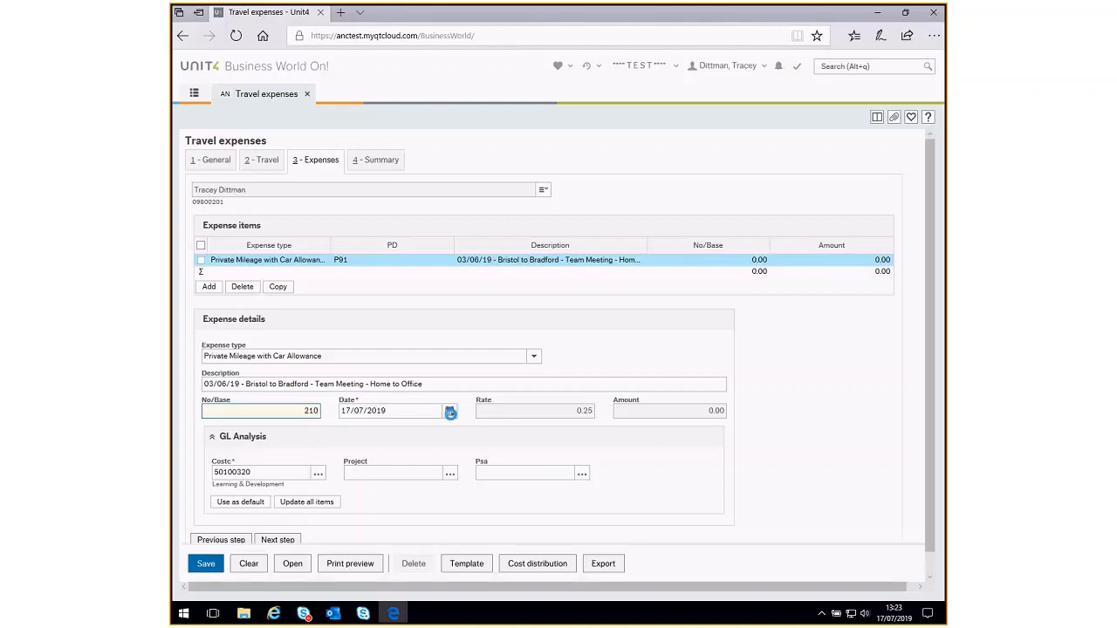
left_click(450, 416)
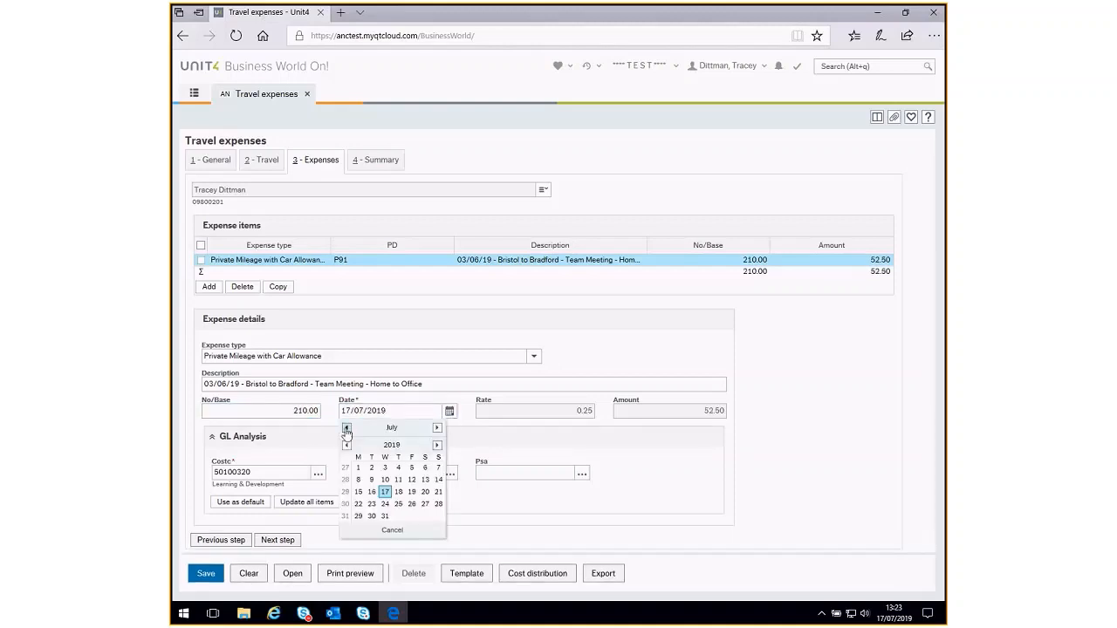
left_click(346, 427)
left_click(358, 479)
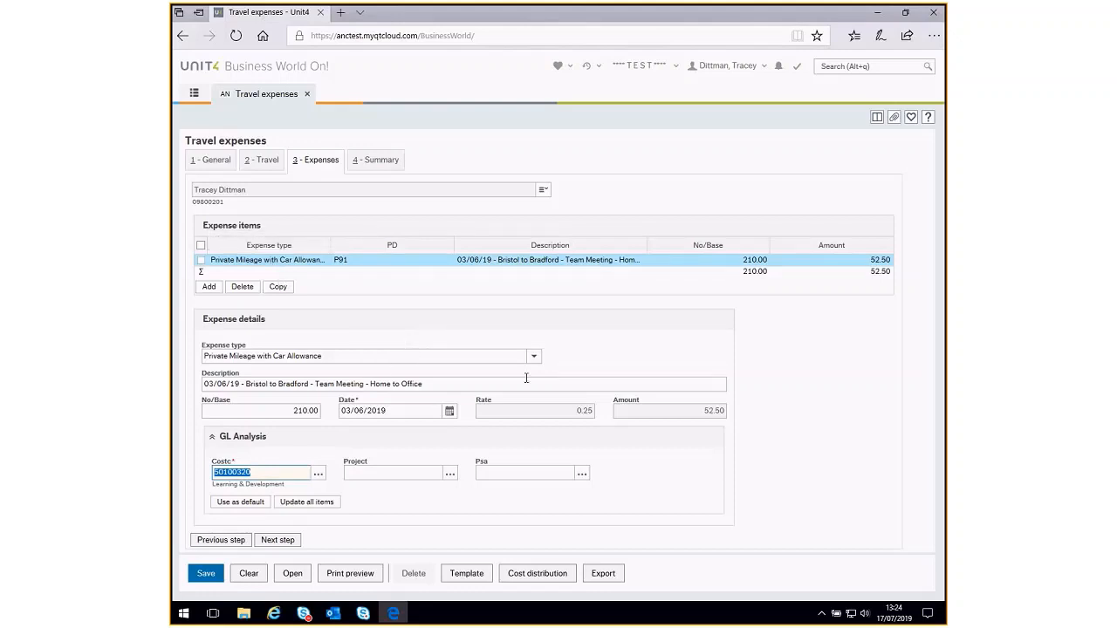
- Add a second expense item of type Travel-Car Parking Private Vehicle
left_click(209, 287)
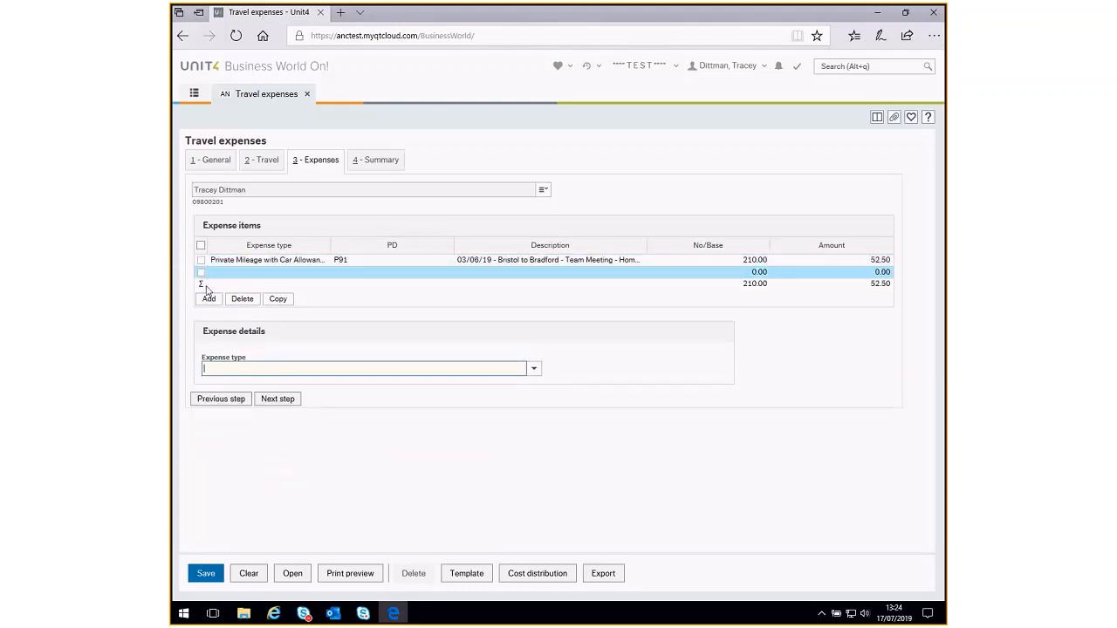
left_click(534, 369)
left_click_drag(540, 402, 531, 498)
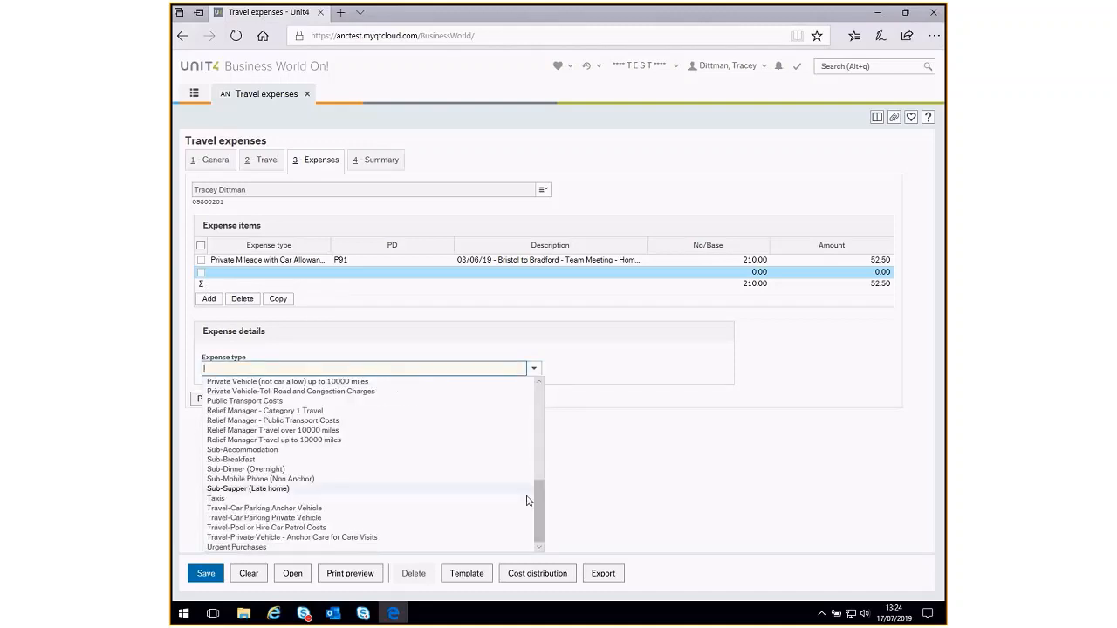
left_click(431, 519)
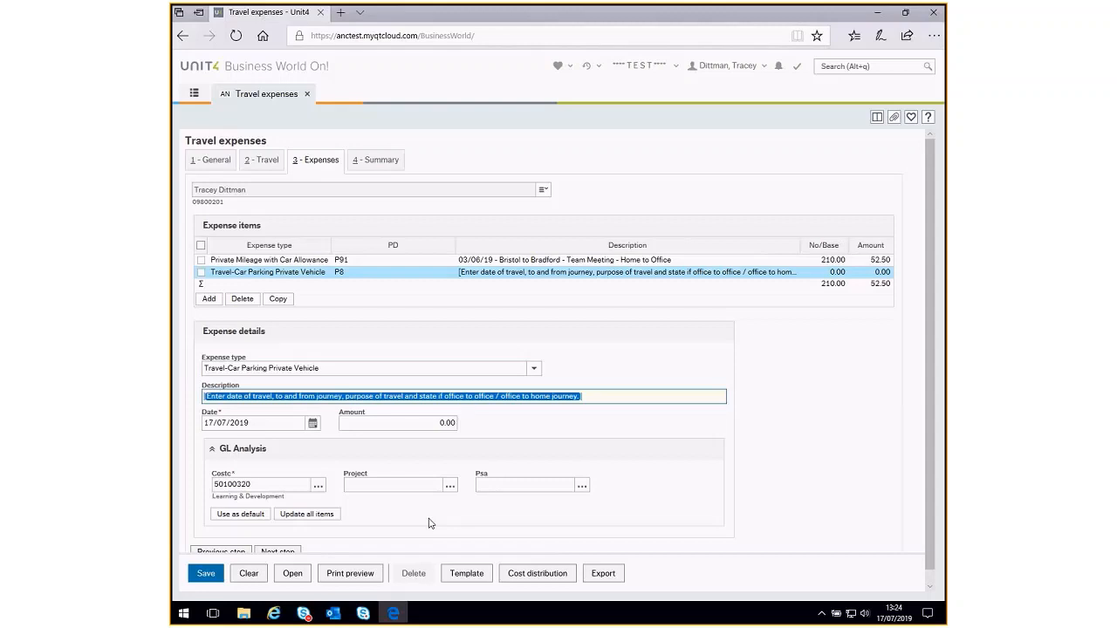
- Give the car parking item the description "Exemple" and the date 03/07/2019
type("Exemple")
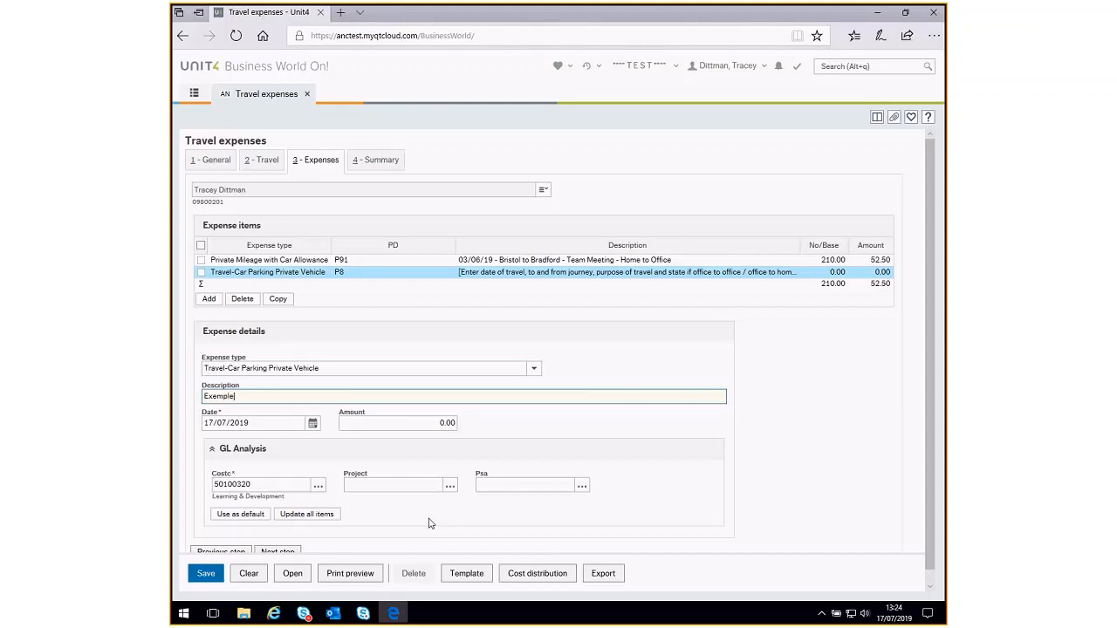
key("Tab")
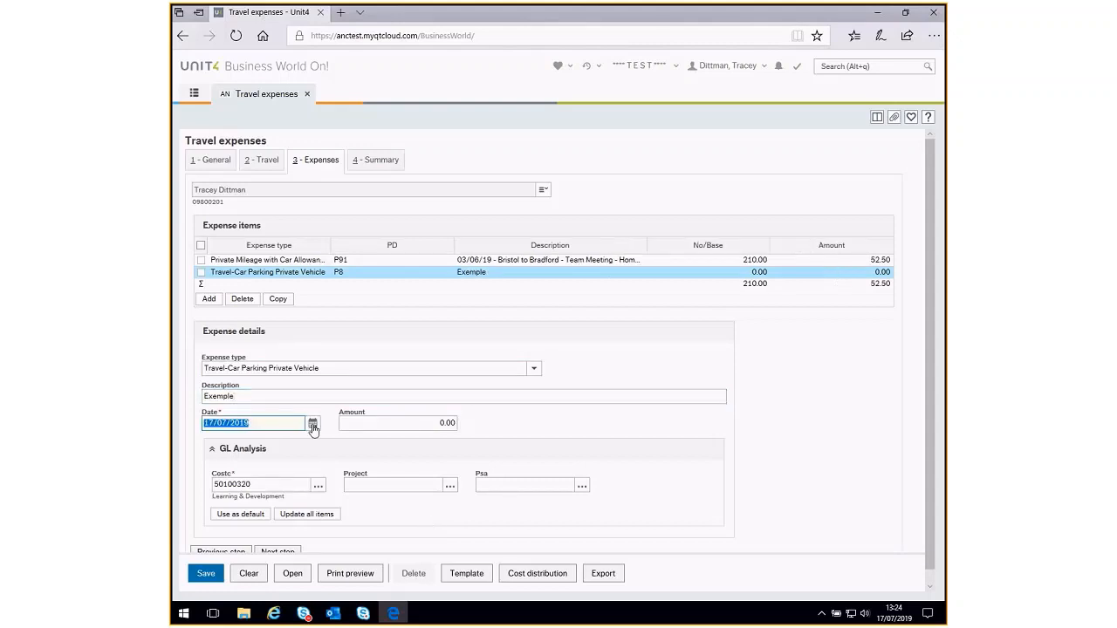
left_click(312, 423)
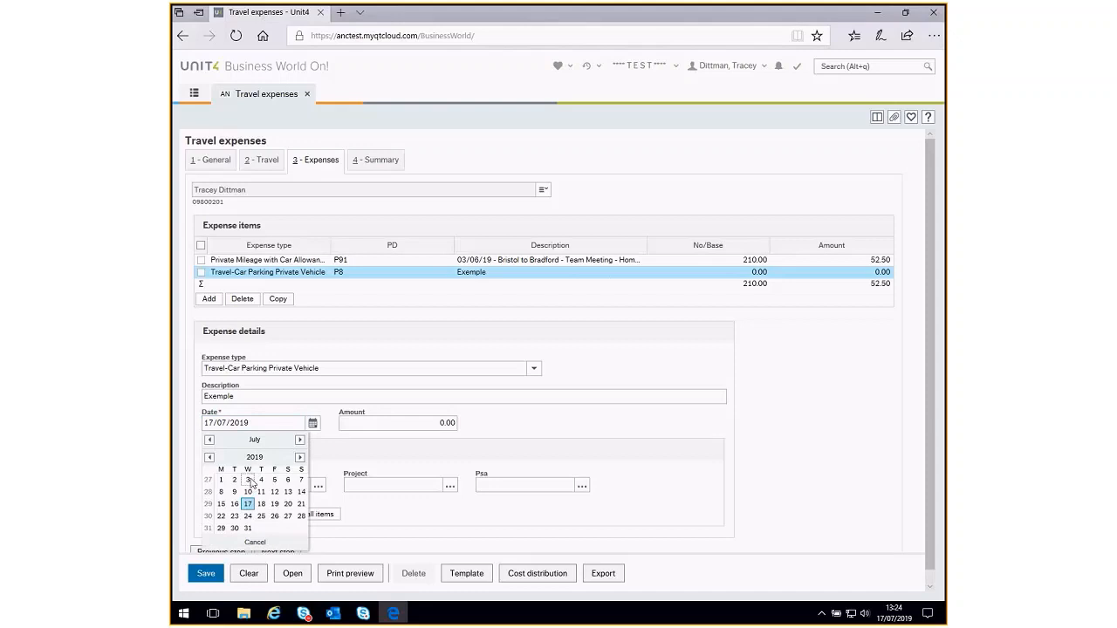
left_click(251, 485)
- Set the car parking item's amount to 10.00
left_click(427, 424)
left_click(445, 425)
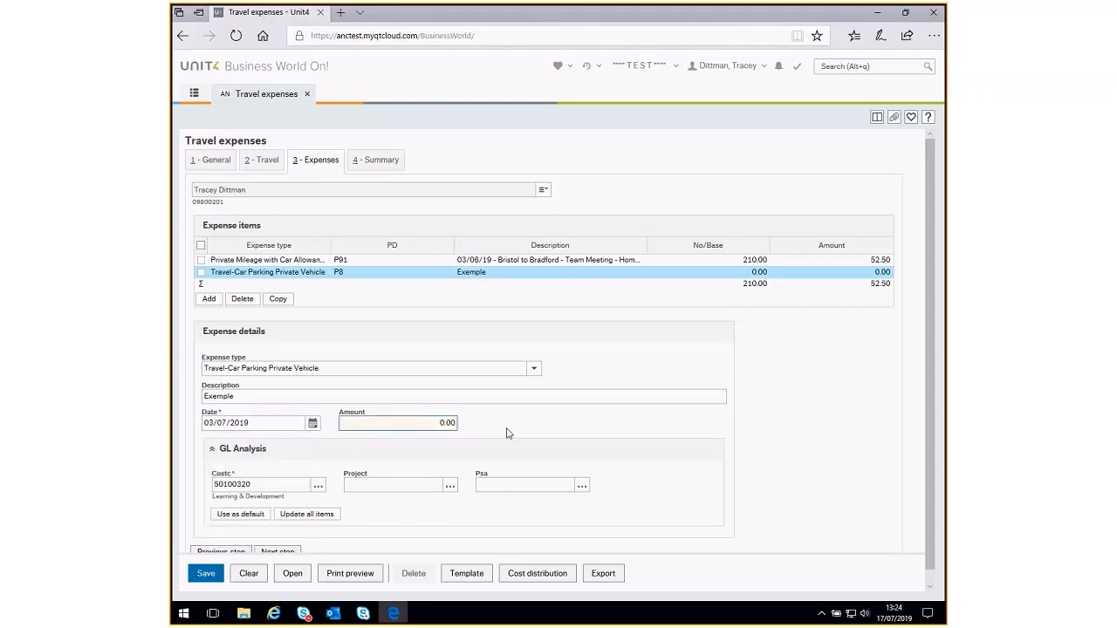
key("BackSpace")
key("BackSpace")
type("10.")
scroll(372, 478, "down", 1)
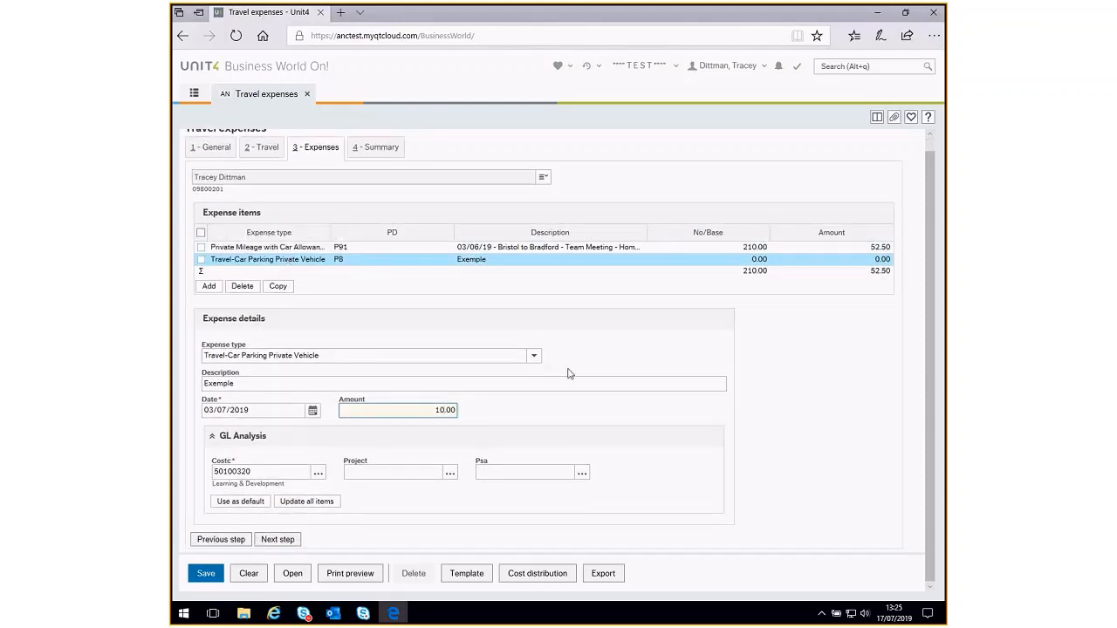
key("Tab")
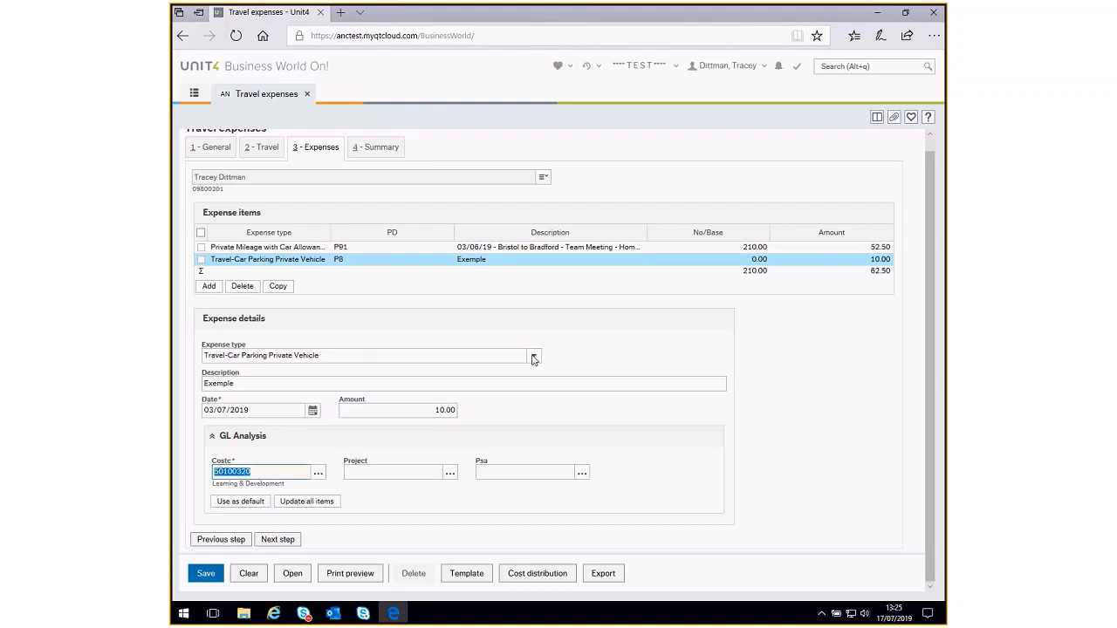
left_click(533, 357)
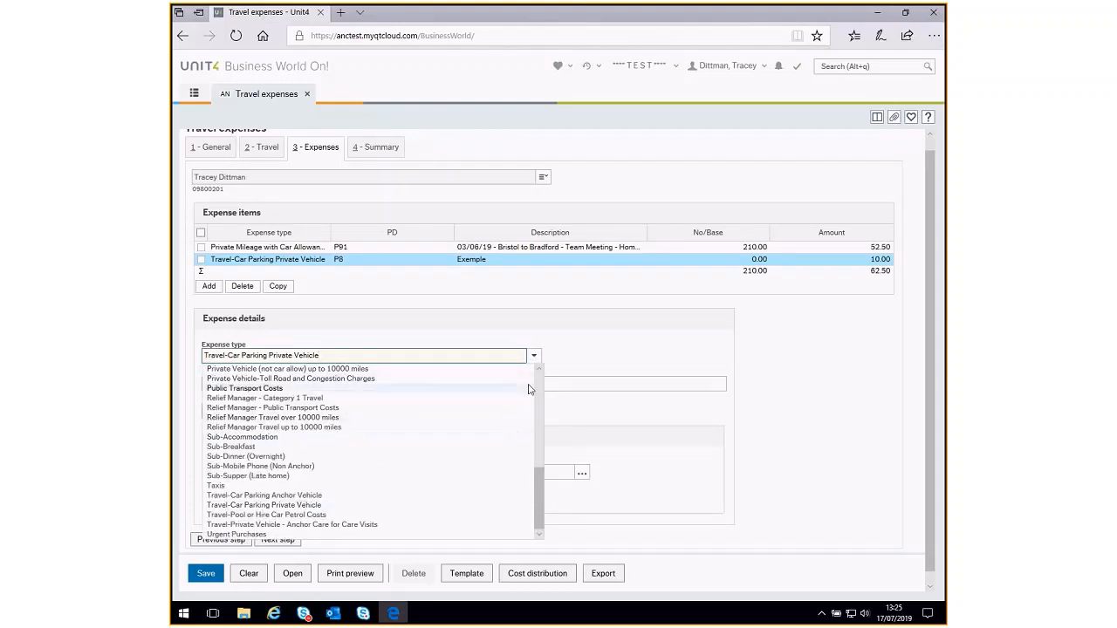
left_click(567, 355)
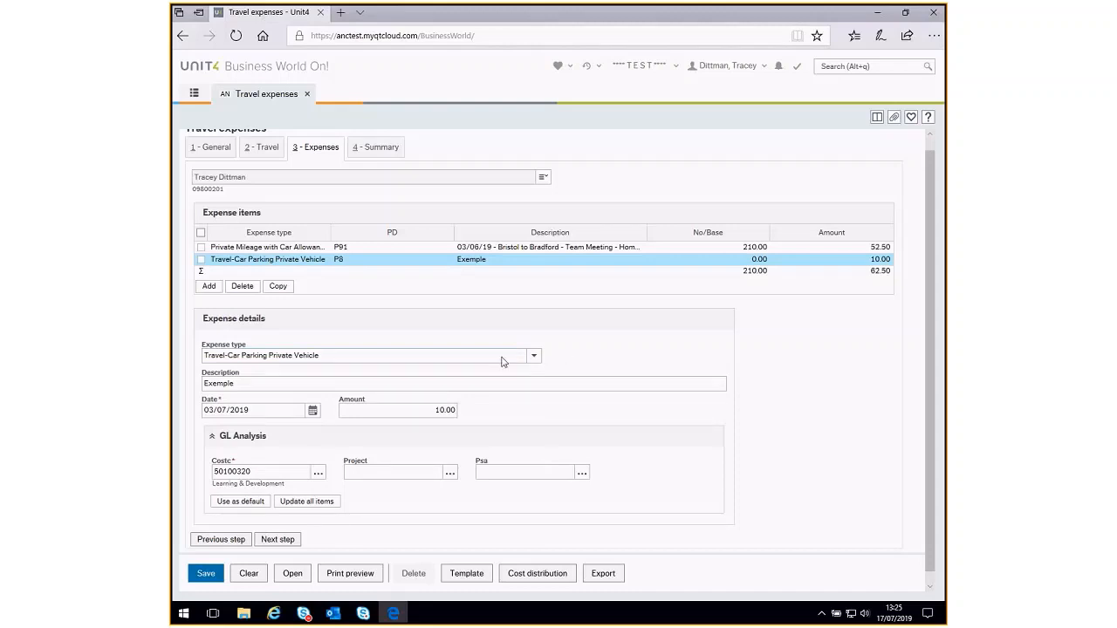
- Proceed to the claim summary, save the expenses as a draft and open the print preview
left_click(285, 541)
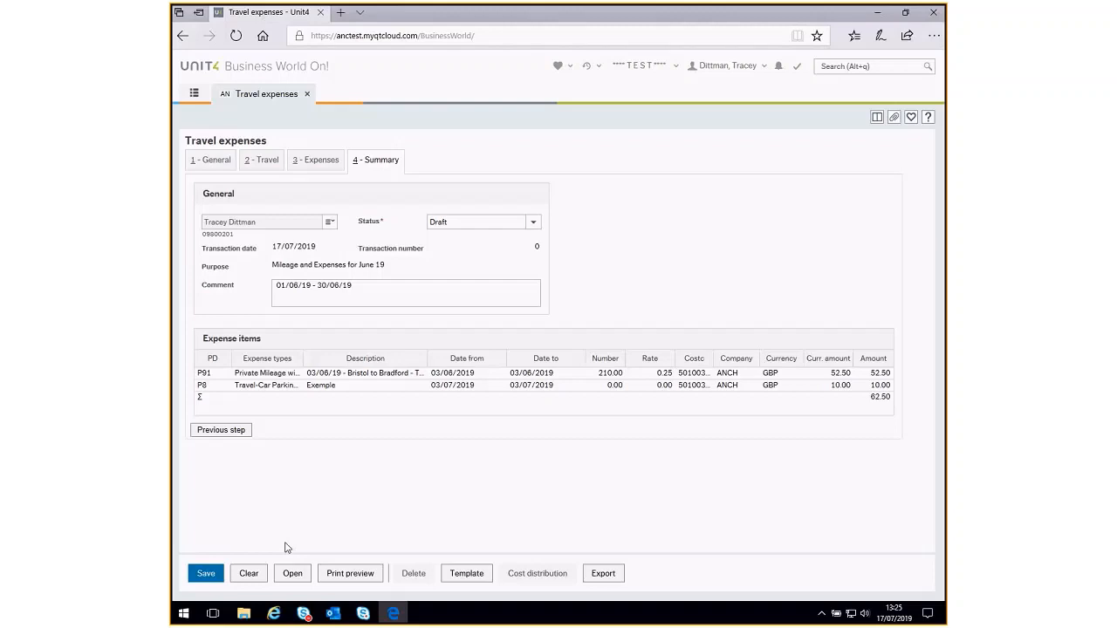
left_click(206, 575)
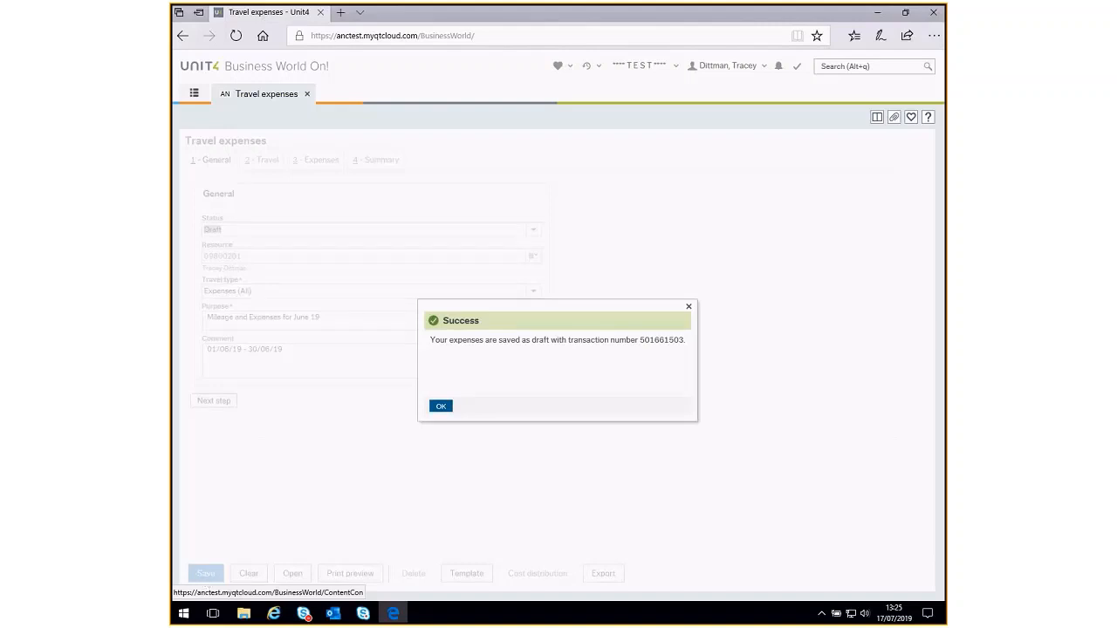
left_click(442, 407)
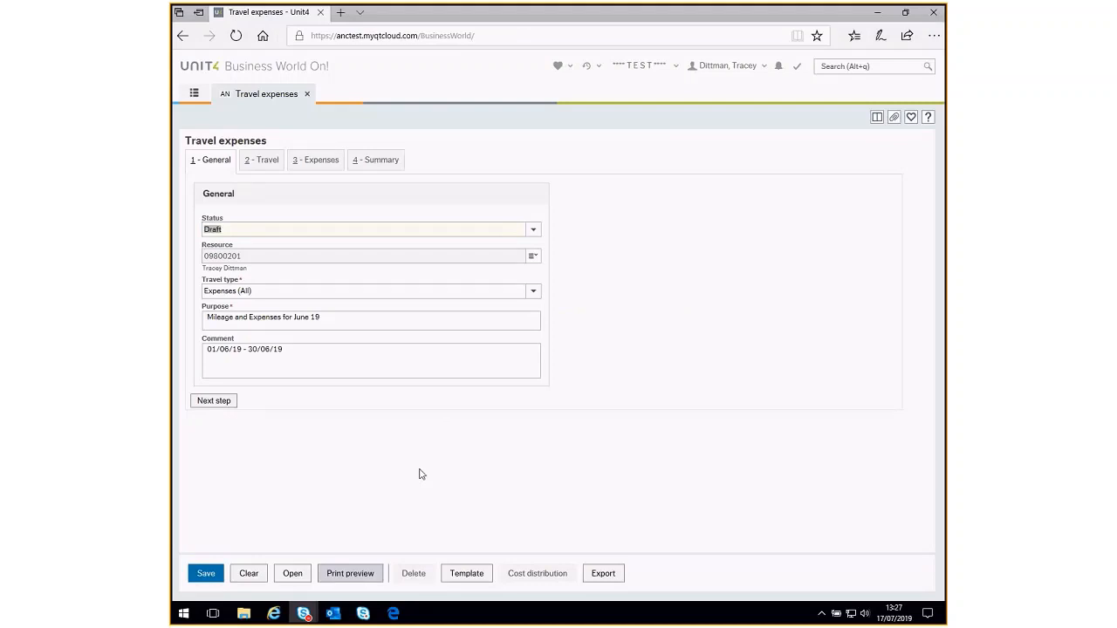
left_click(350, 567)
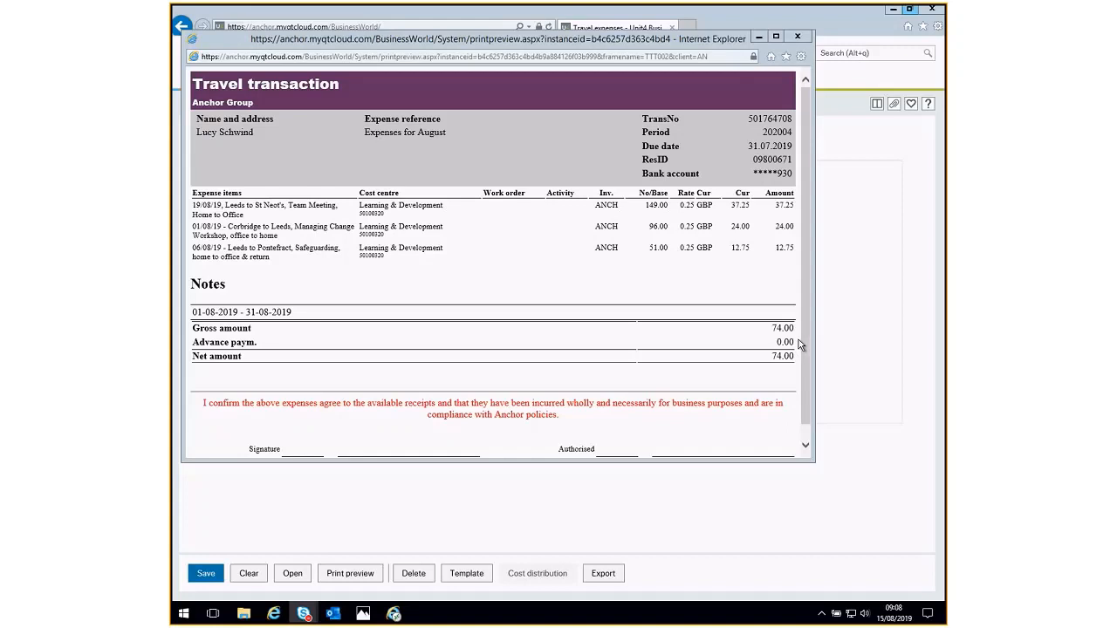
- Print the travel transaction preview using the Microsoft Print to PDF printer
left_click(801, 57)
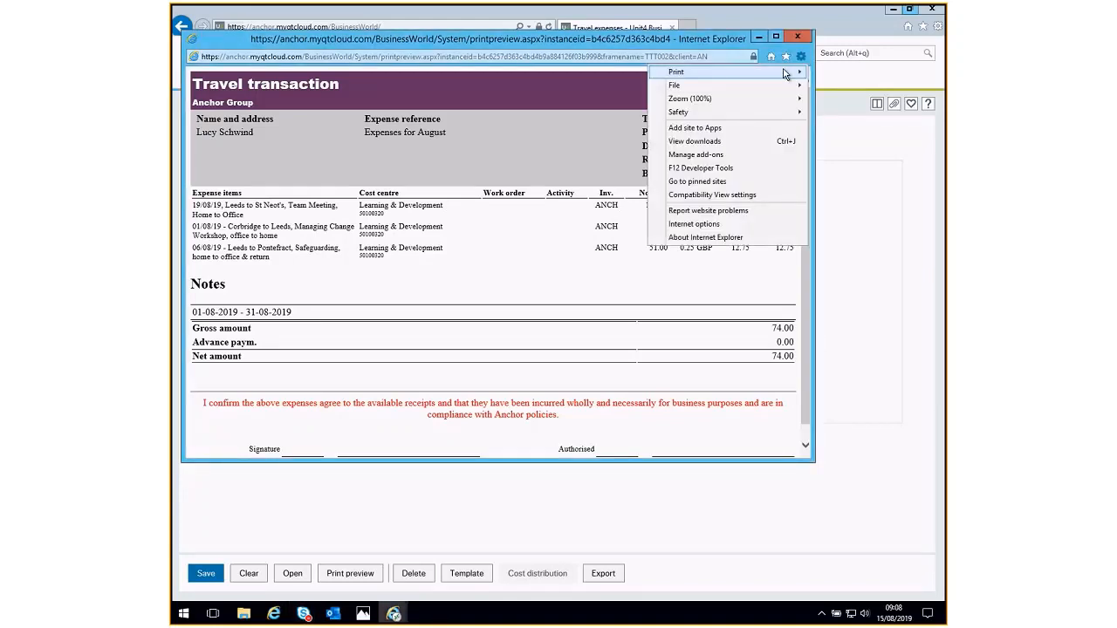
mouse_move(773, 79)
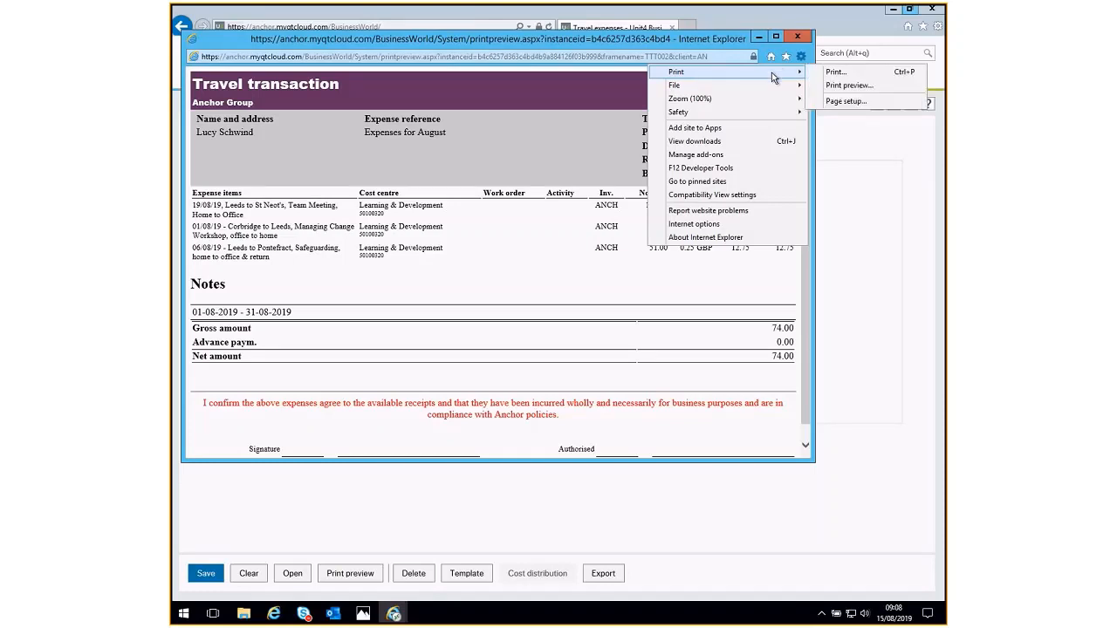
left_click(836, 72)
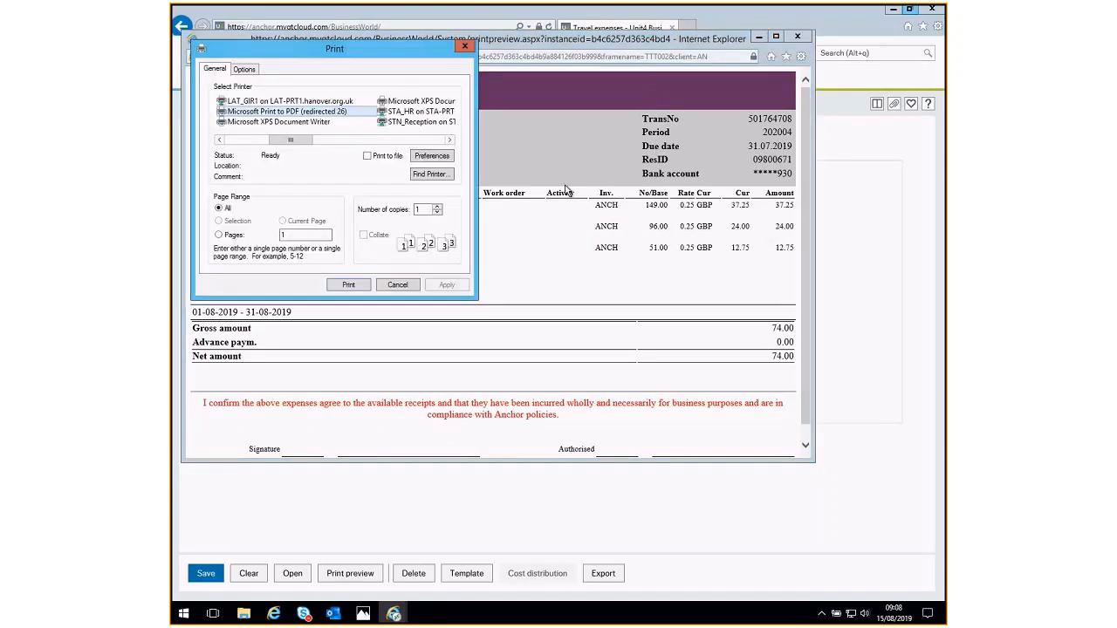
left_click(300, 112)
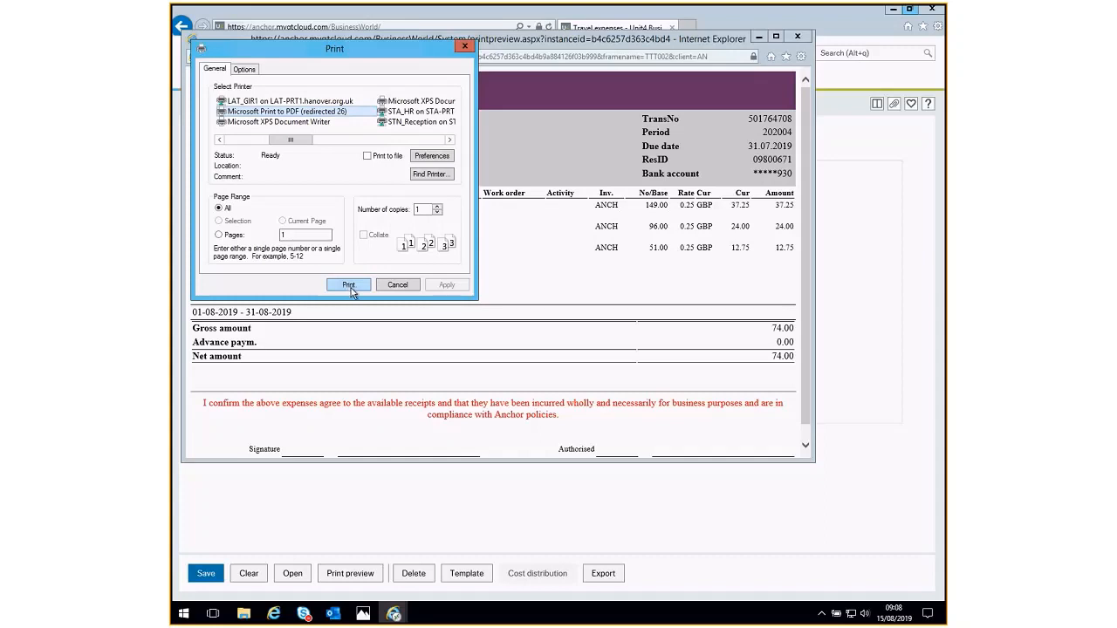
left_click(351, 288)
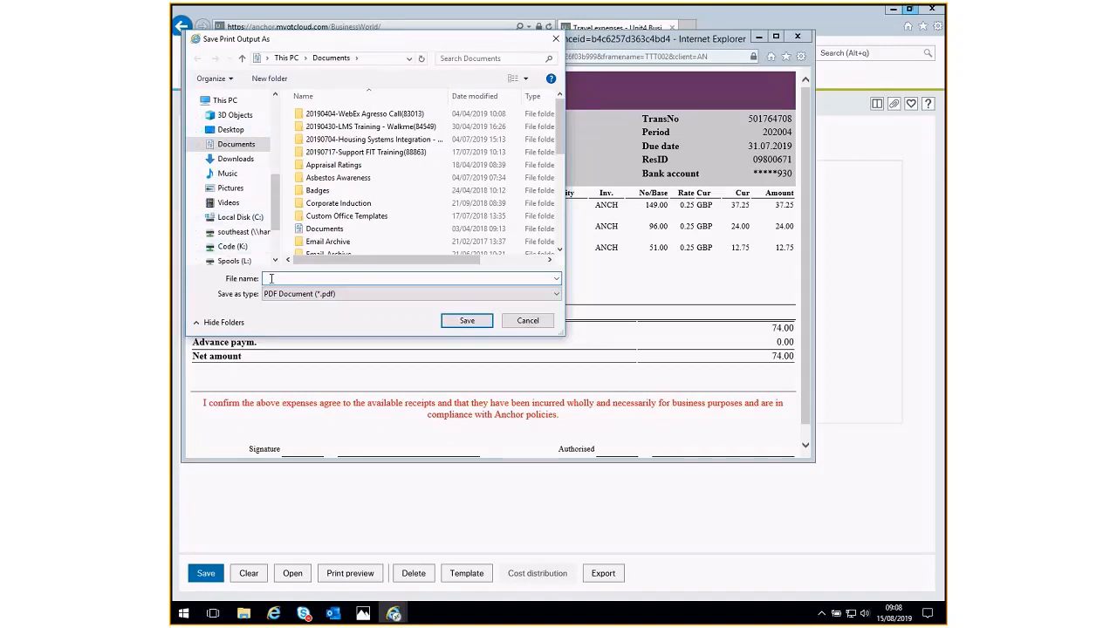
- Enter Expenses as the PDF's file name in the Documents folder, and cancel saving the print output
type("E")
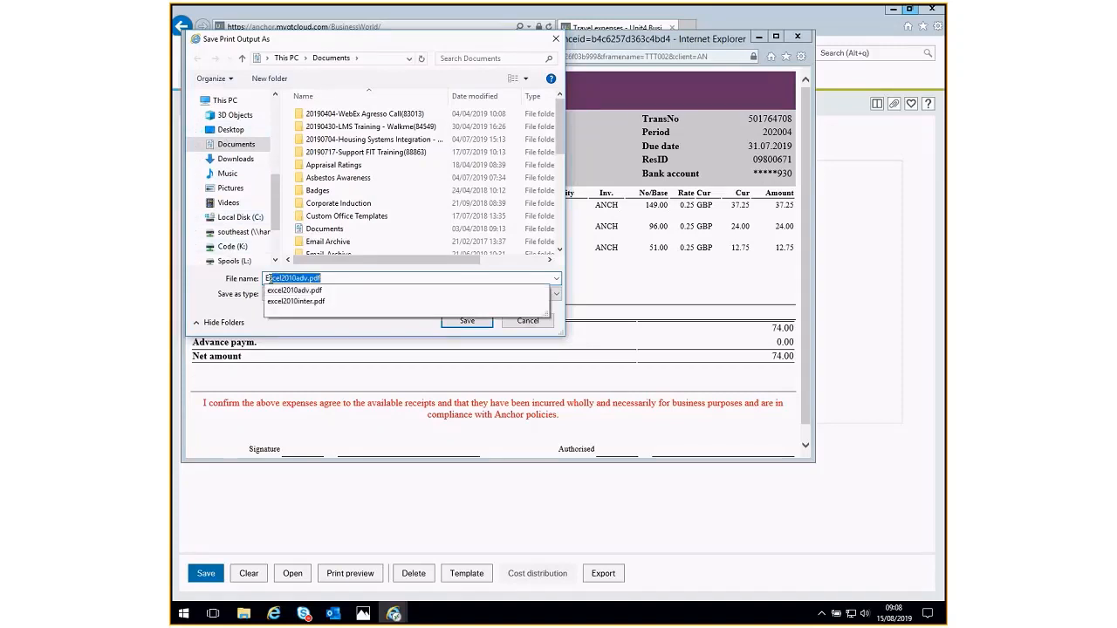
type("xpenses")
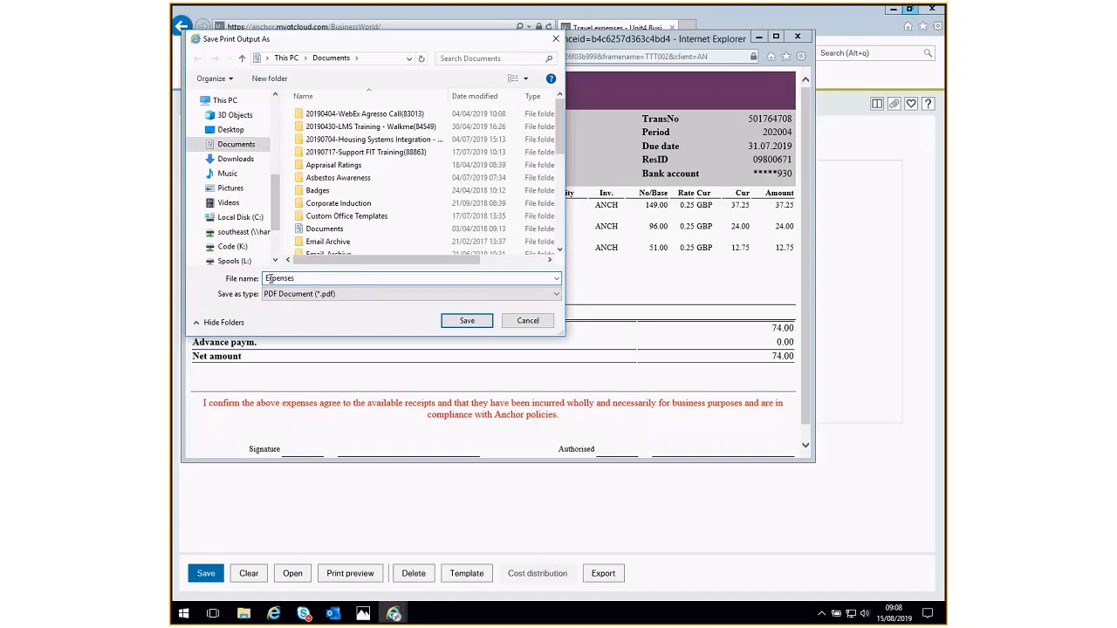
left_click(529, 321)
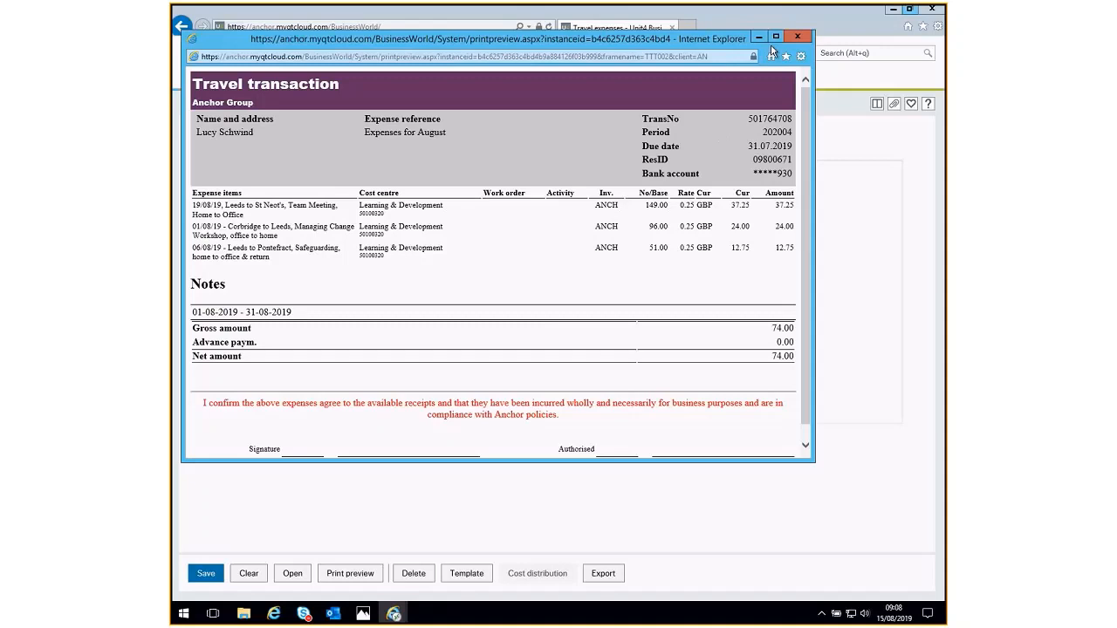
- Paste a screenshot of the maximised travel transaction preview as a picture into a new blank Word document
left_click(774, 37)
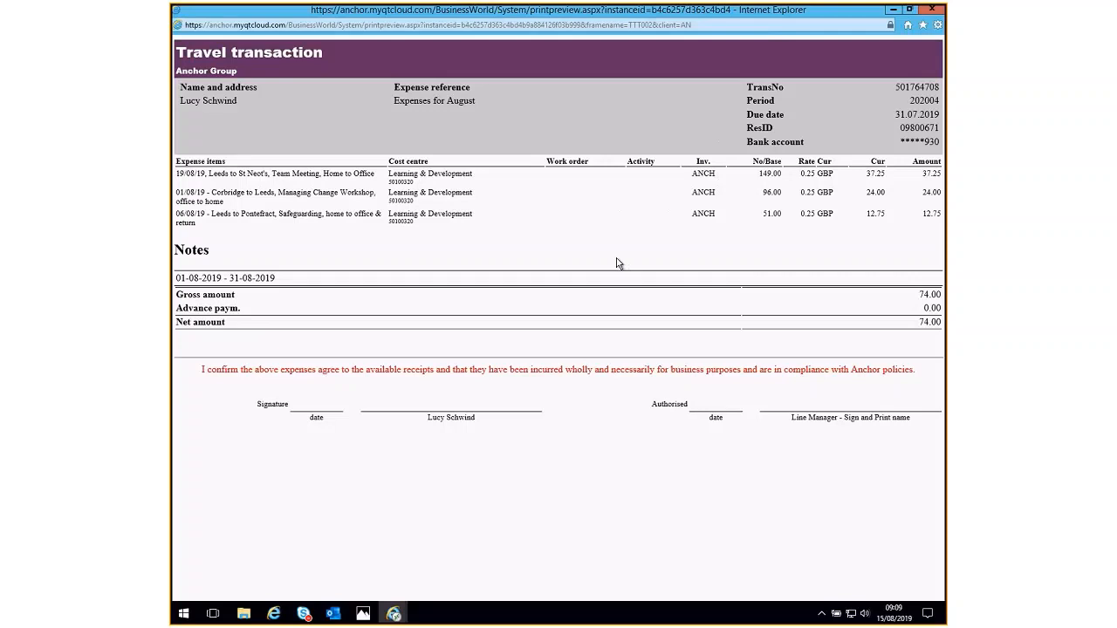
key("super")
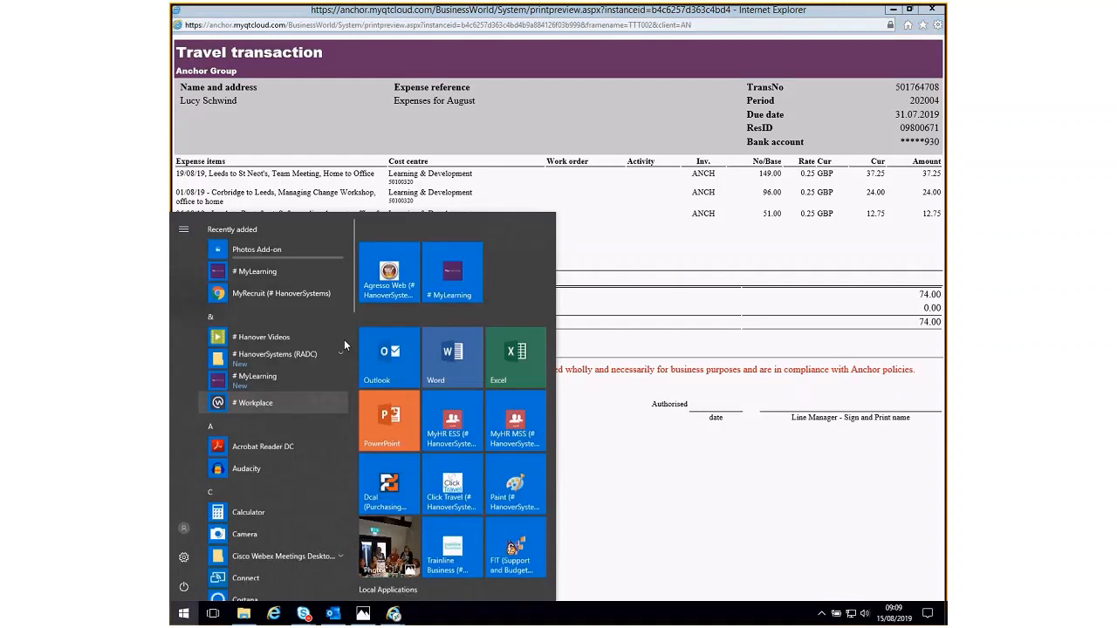
left_click(452, 357)
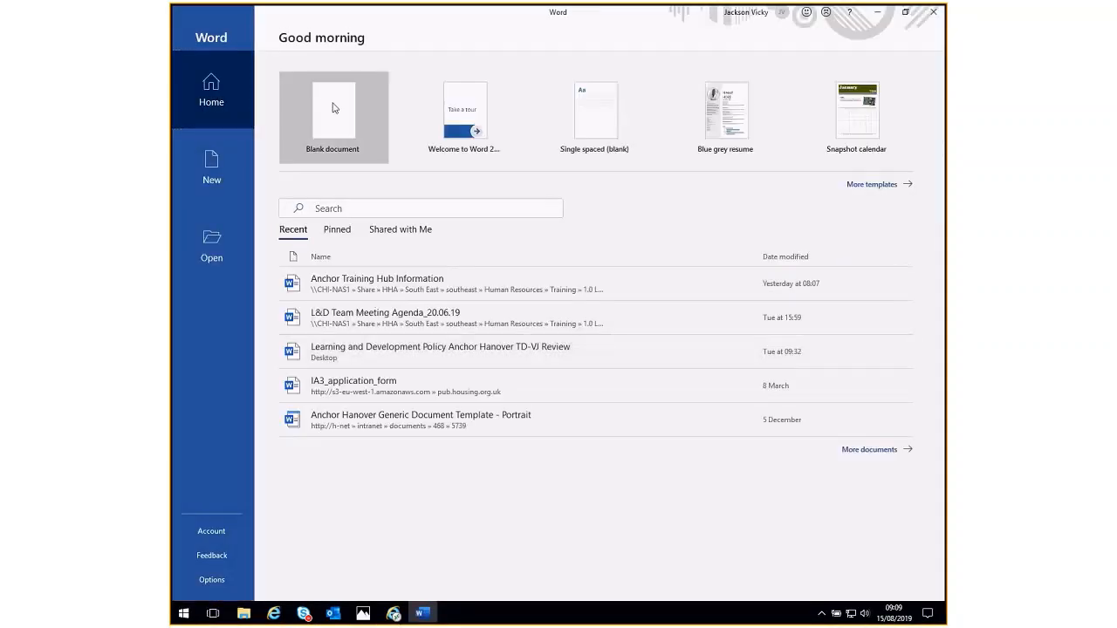
left_click(334, 111)
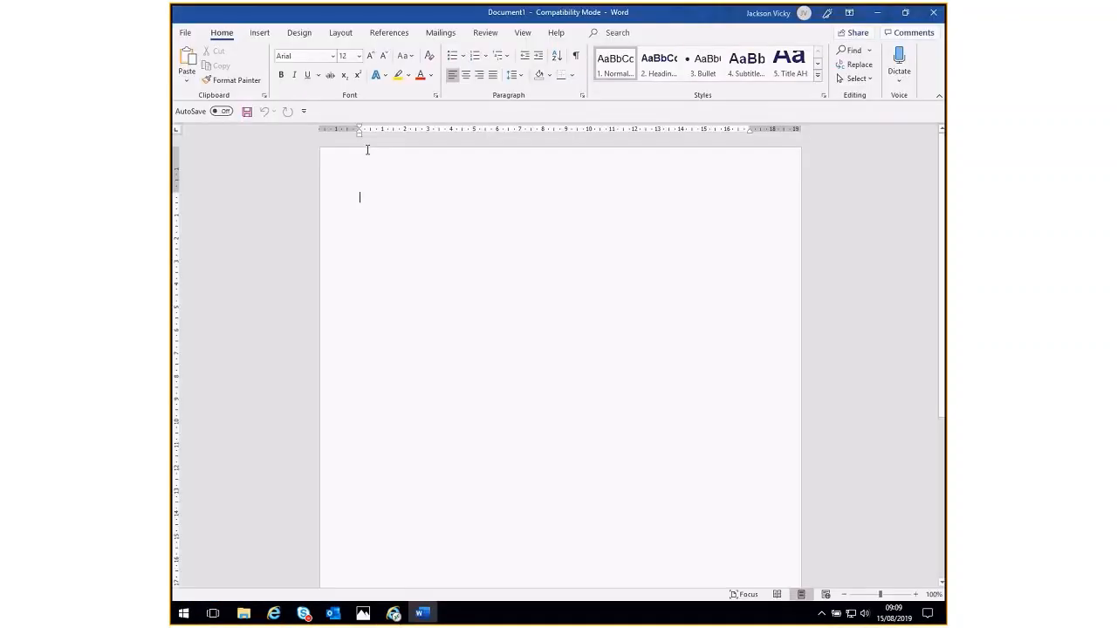
right_click(418, 279)
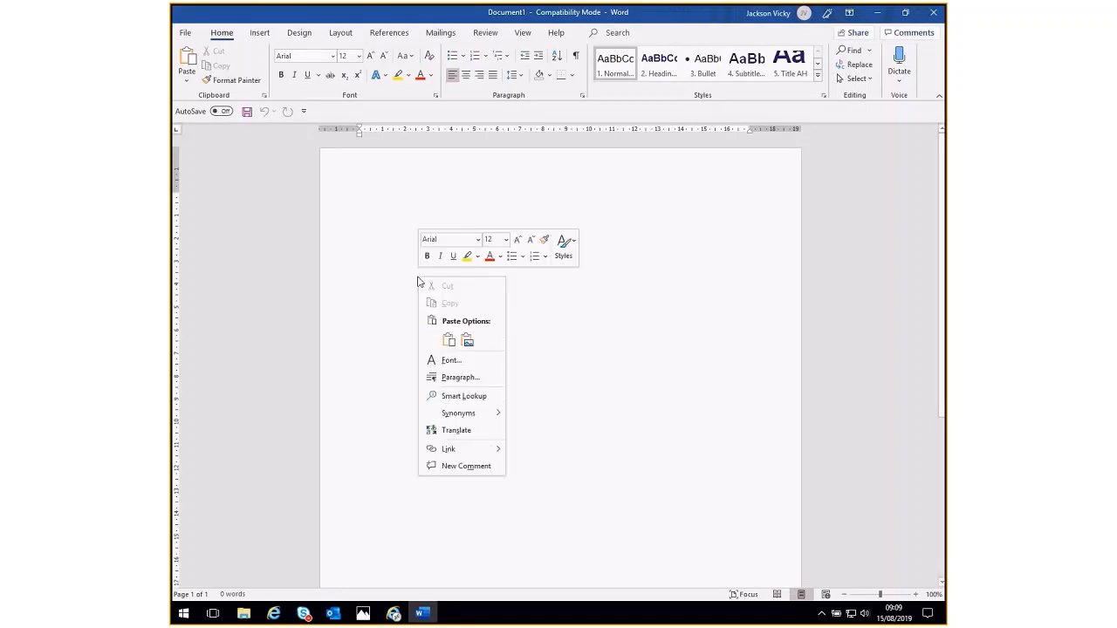
left_click(468, 341)
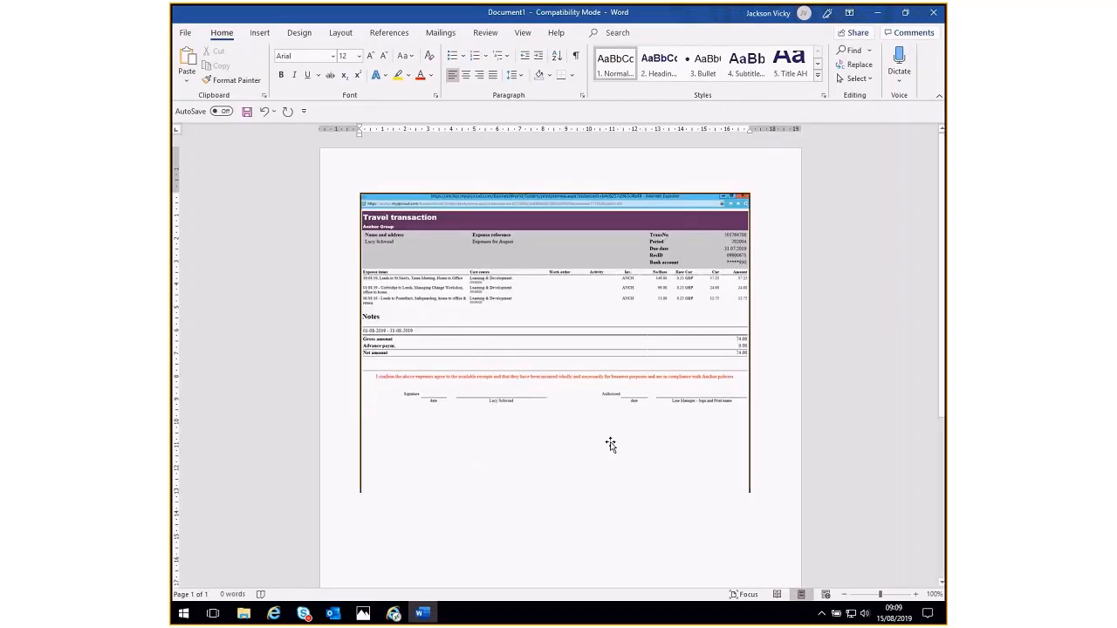
- Start saving the Word document as Expenses in the Documents folder, and cancel the save
left_click(185, 35)
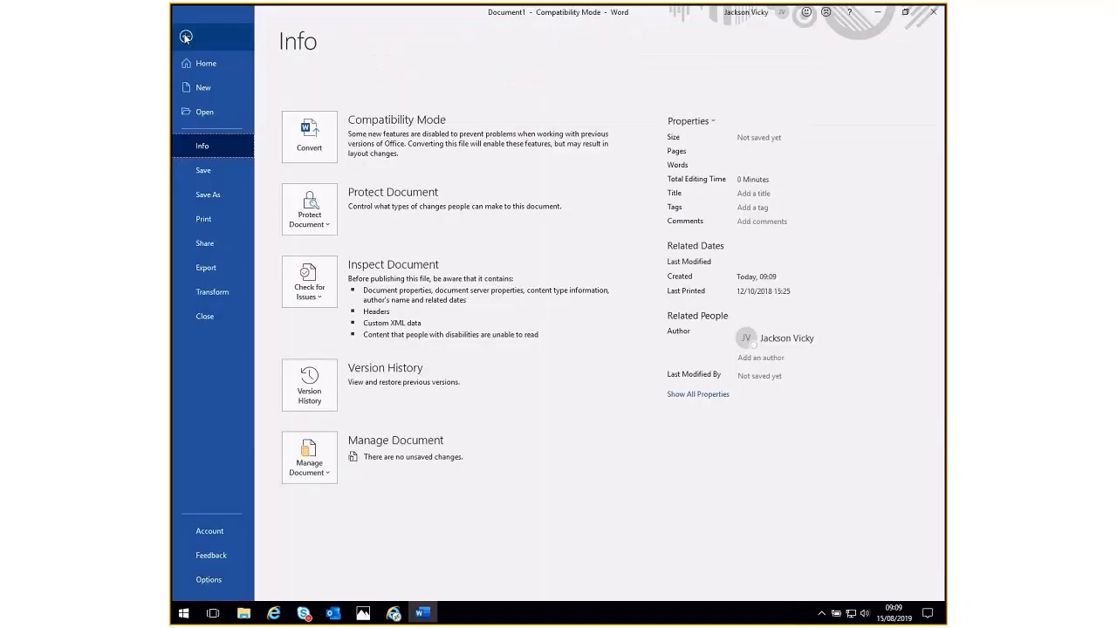
left_click(218, 194)
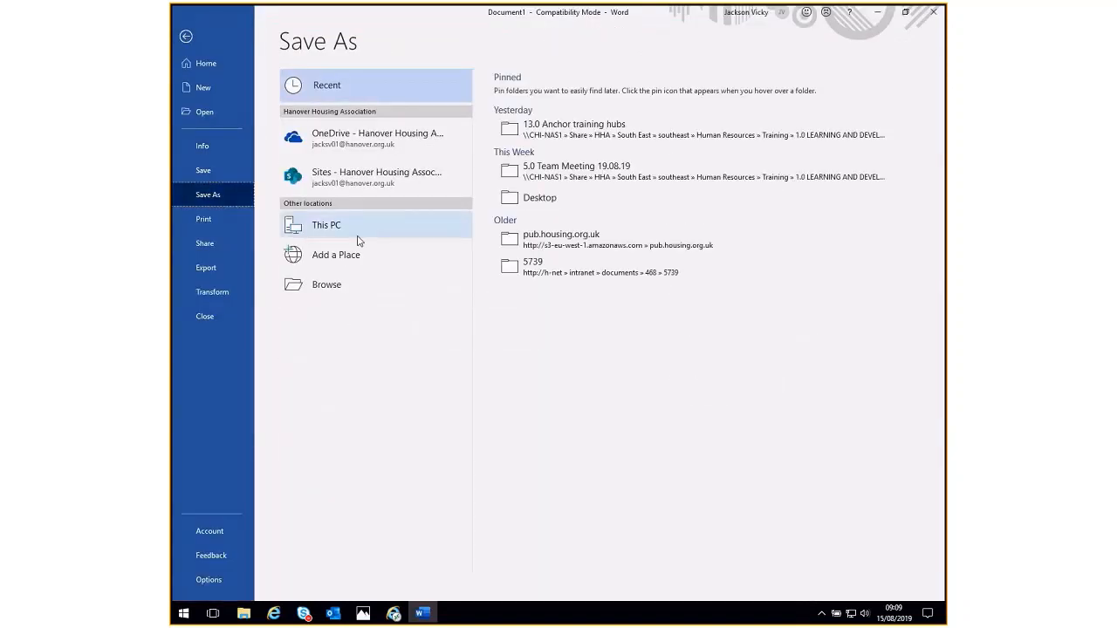
left_click(328, 294)
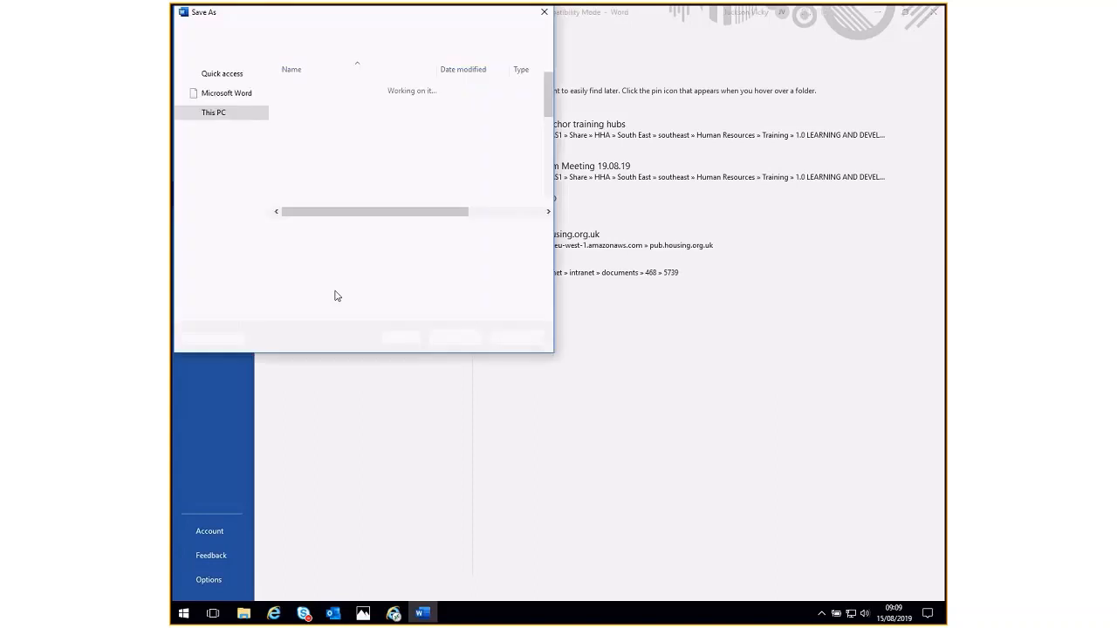
type("Expense")
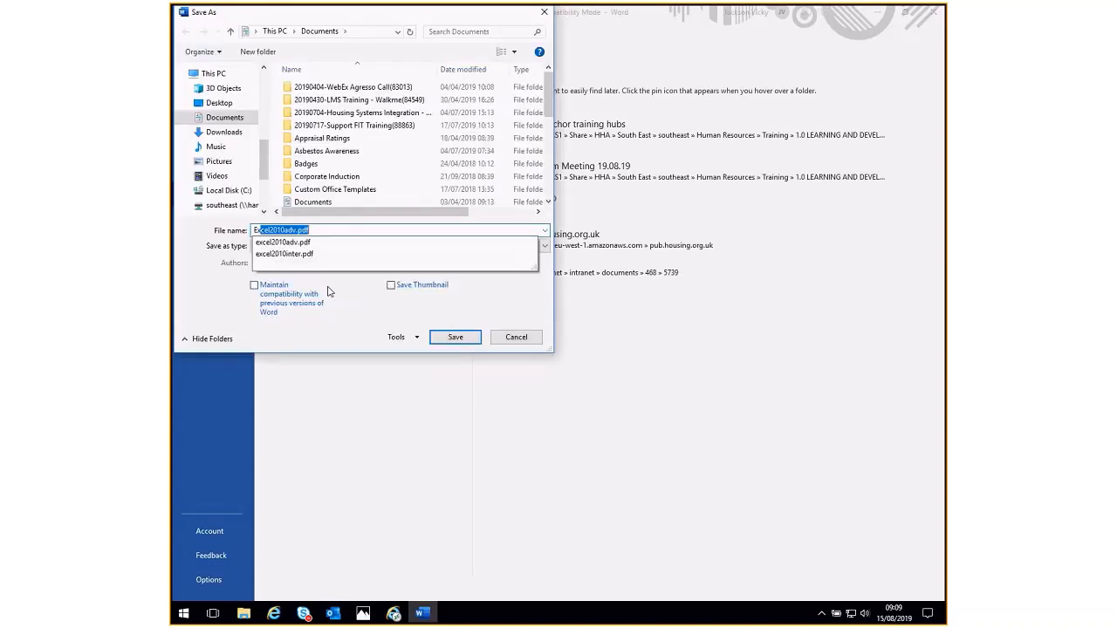
type("s")
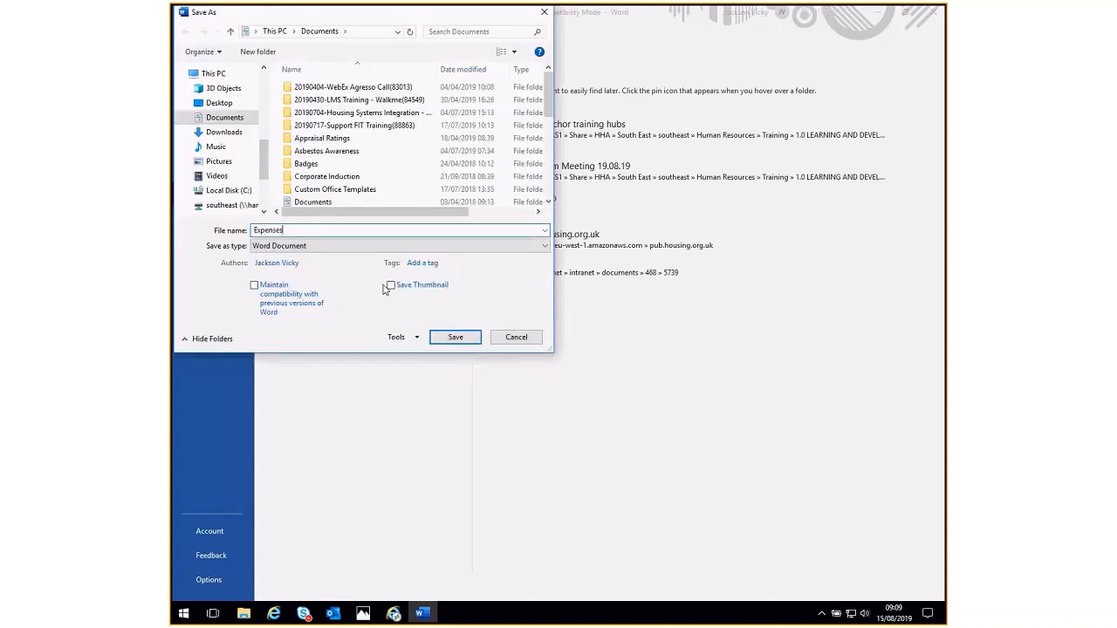
left_click(507, 343)
left_click(187, 39)
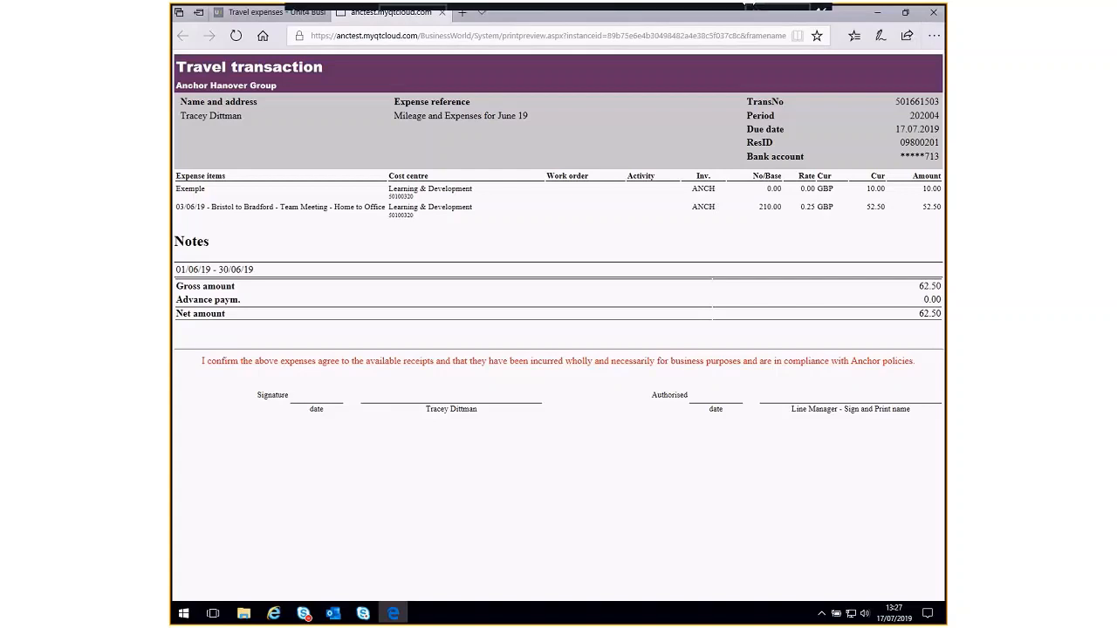
- Close the print preview of the June 19 travel transaction in the browser to return to the travel expenses form
left_click(442, 12)
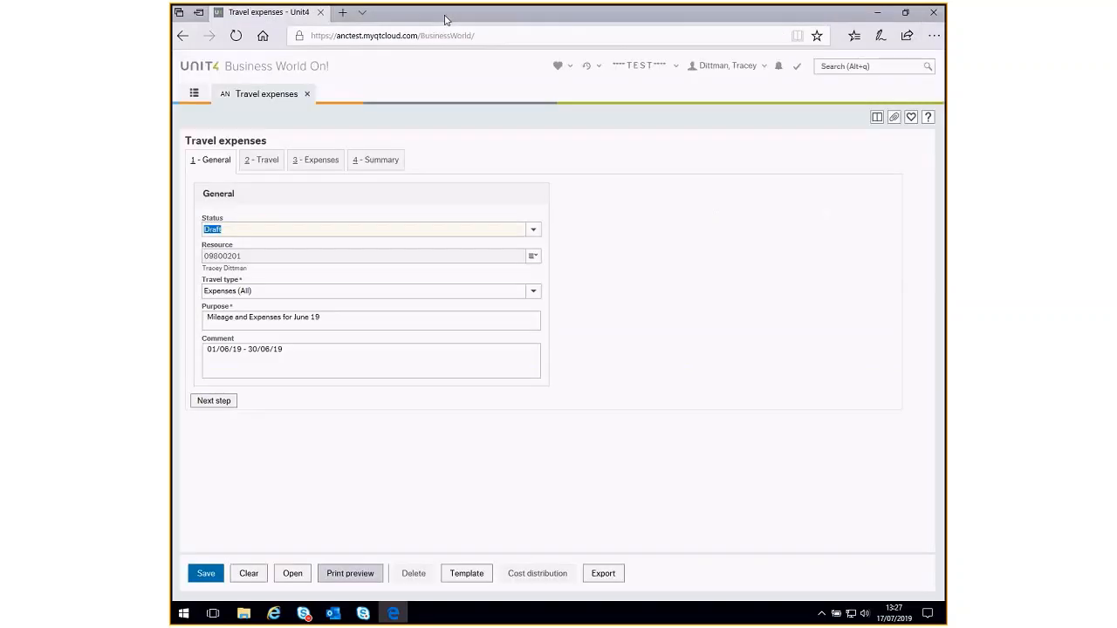